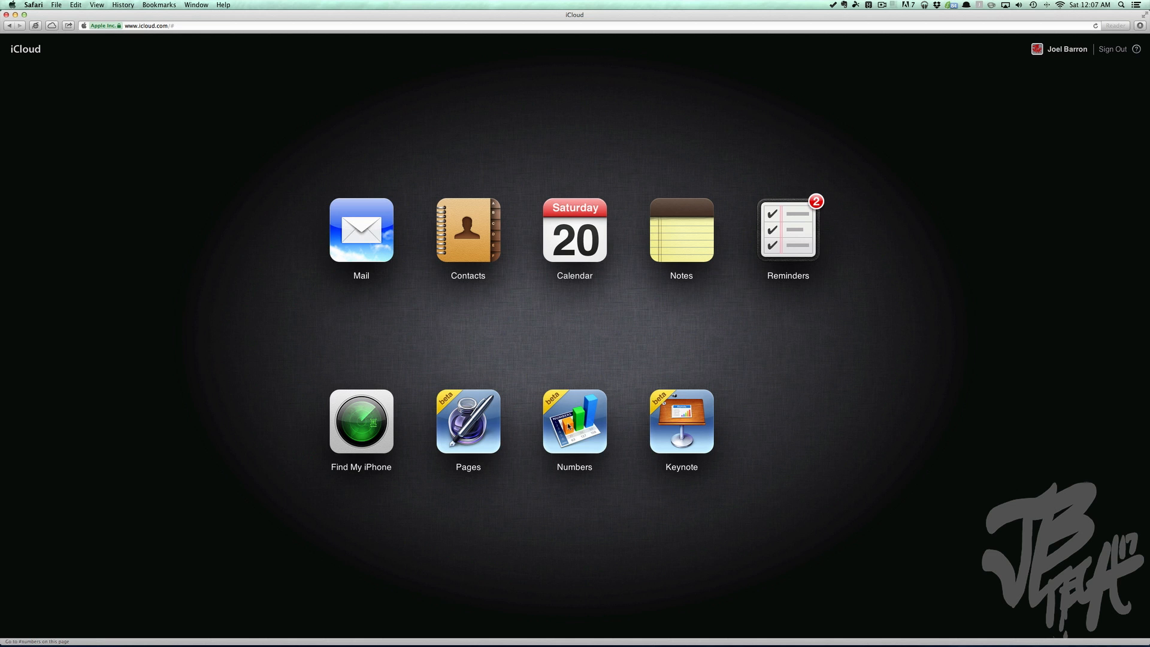
Create a new spreadsheet from the Blank template in Numbers for iCloud
{"action": "left_click", "coordinate": [566, 423]}
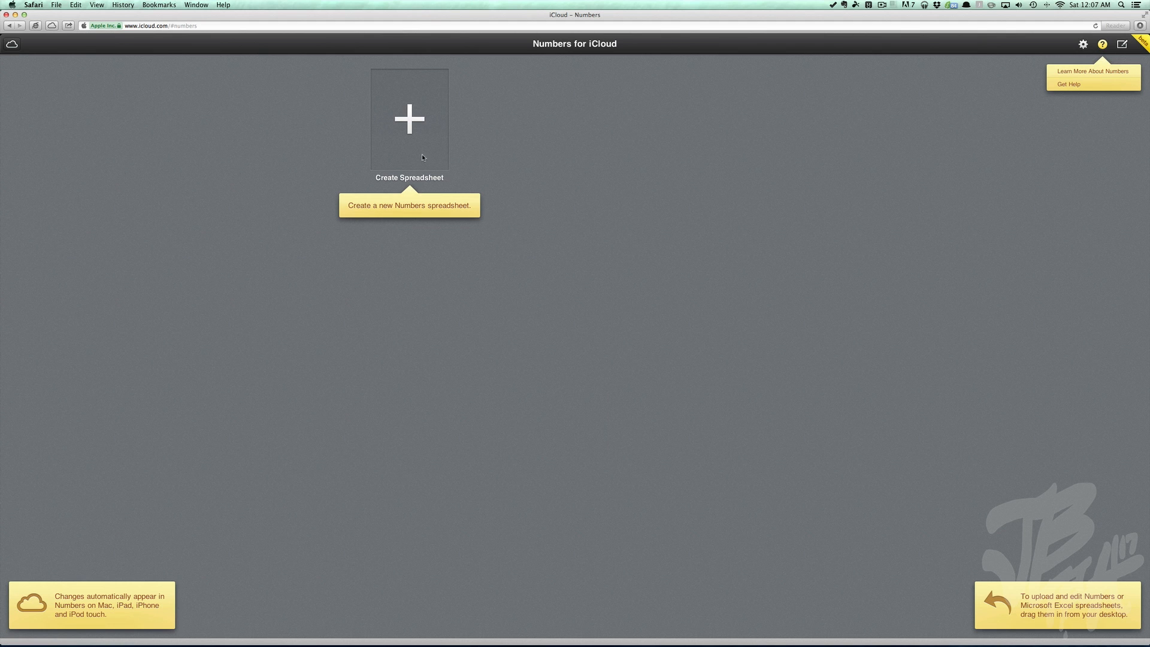
{"action": "left_click", "coordinate": [421, 127]}
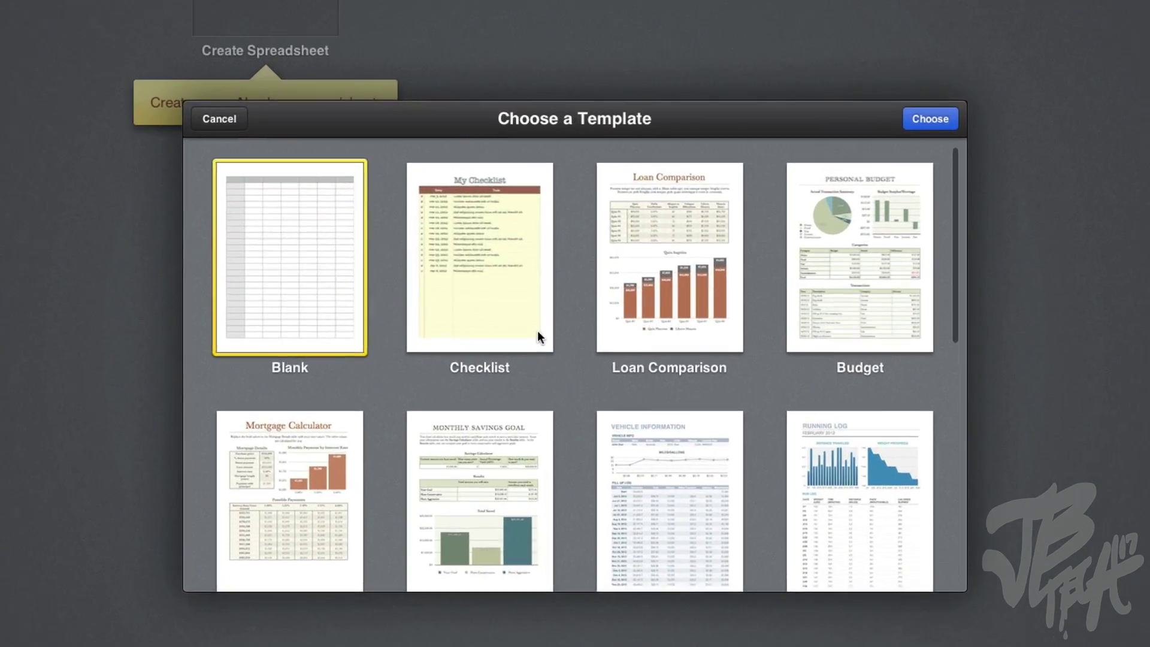
{"action": "scroll", "coordinate": [538, 330], "scroll_direction": "down", "scroll_amount": 6}
{"action": "scroll", "coordinate": [535, 331], "scroll_direction": "down", "scroll_amount": 3}
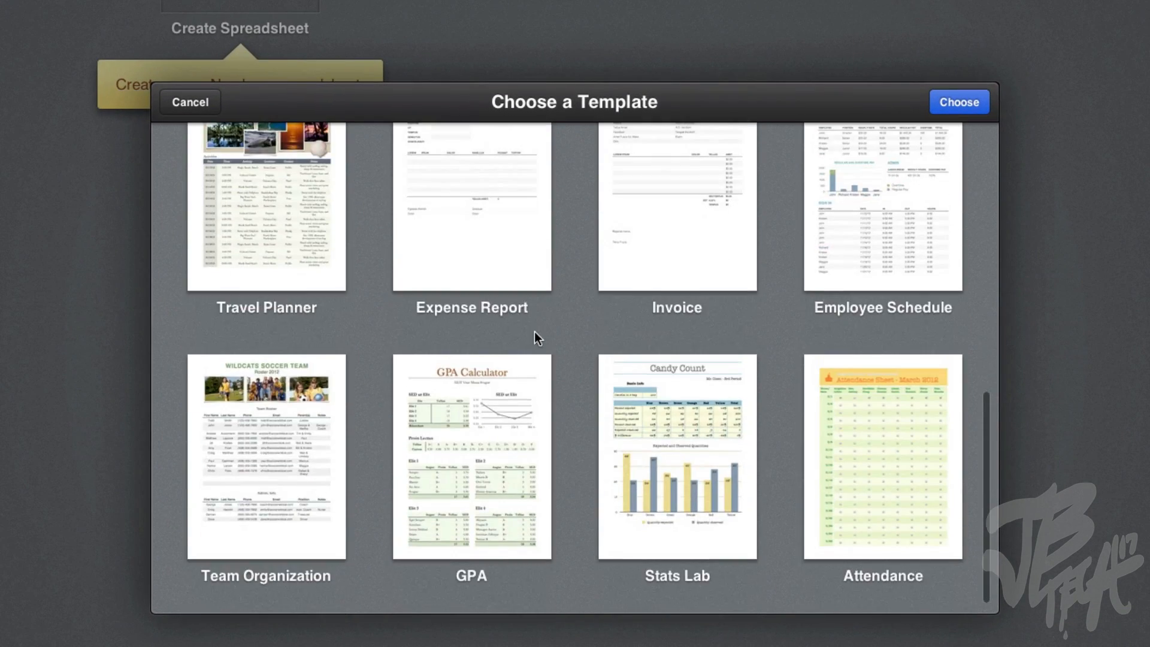
{"action": "scroll", "coordinate": [534, 332], "scroll_direction": "up", "scroll_amount": 10}
{"action": "scroll", "coordinate": [654, 416], "scroll_direction": "down", "scroll_amount": 5}
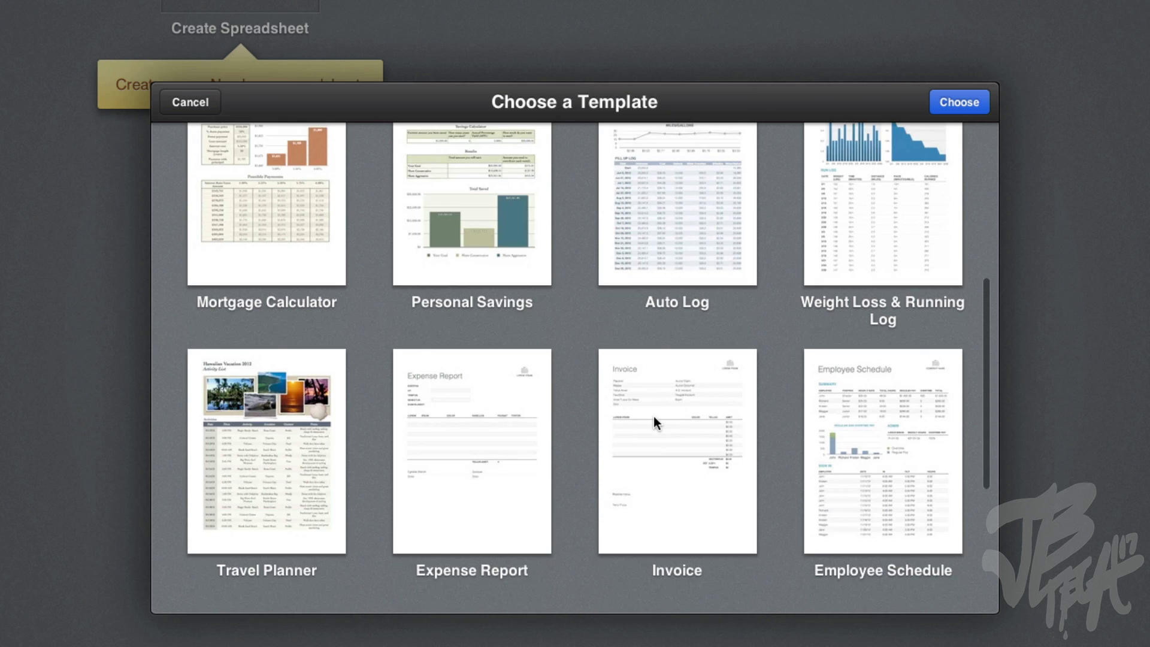
{"action": "scroll", "coordinate": [654, 416], "scroll_direction": "up", "scroll_amount": 5}
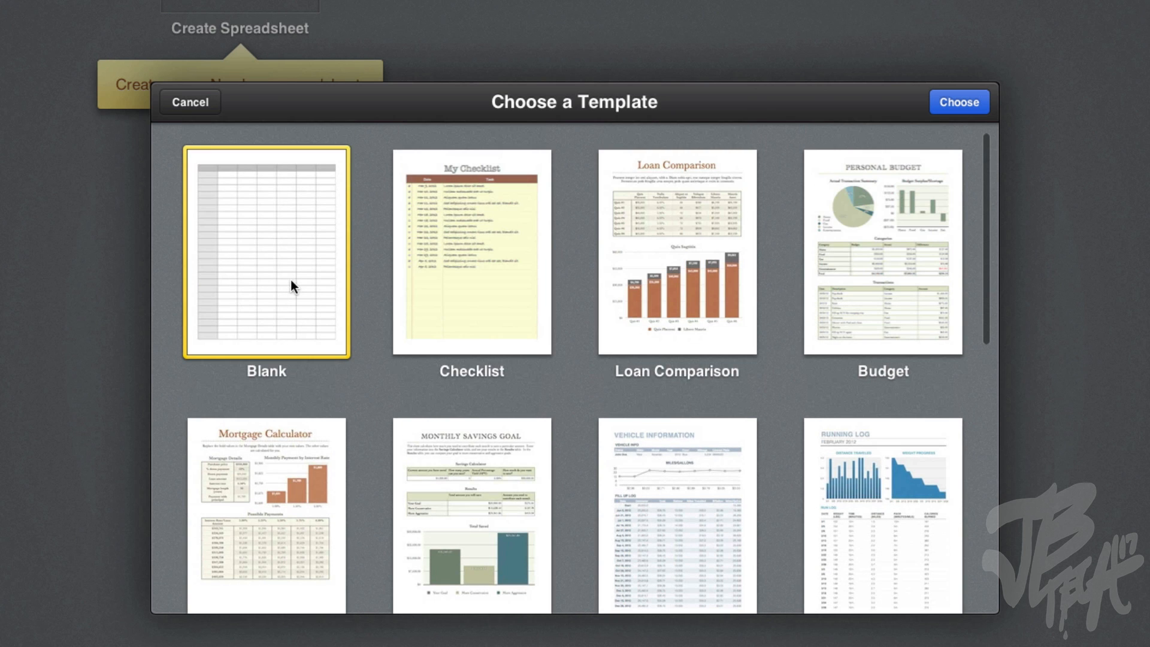
{"action": "left_click", "coordinate": [959, 101]}
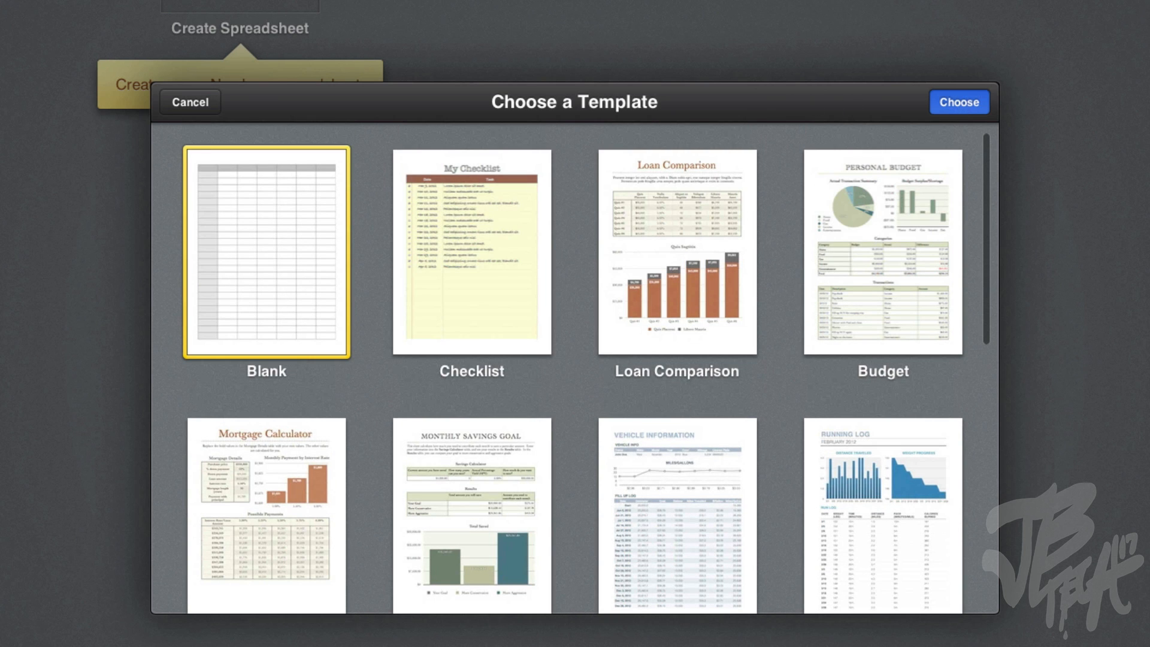
Enter 12, 12, 12, 1332 and 212 down column B in rows 2–6
{"action": "double_click", "coordinate": [314, 296]}
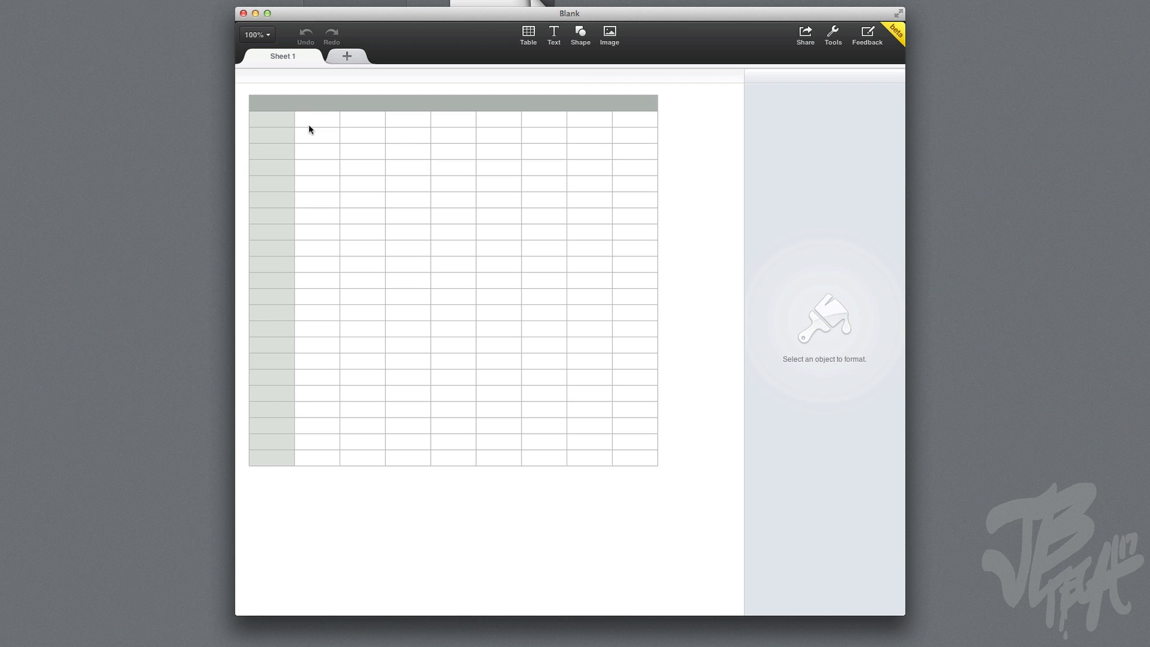
{"action": "double_click", "coordinate": [308, 126]}
{"action": "type", "text": "1"}
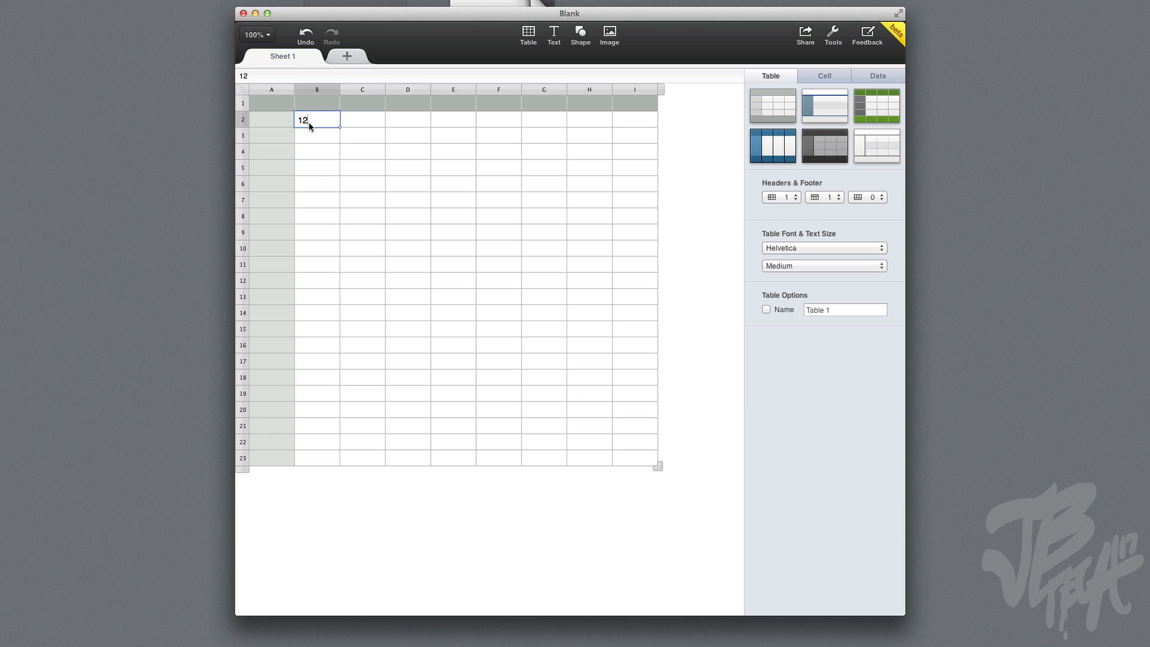
{"action": "type", "text": "2"}
{"action": "key", "text": "Return"}
{"action": "type", "text": "12"}
{"action": "key", "text": "Return"}
{"action": "type", "text": "12"}
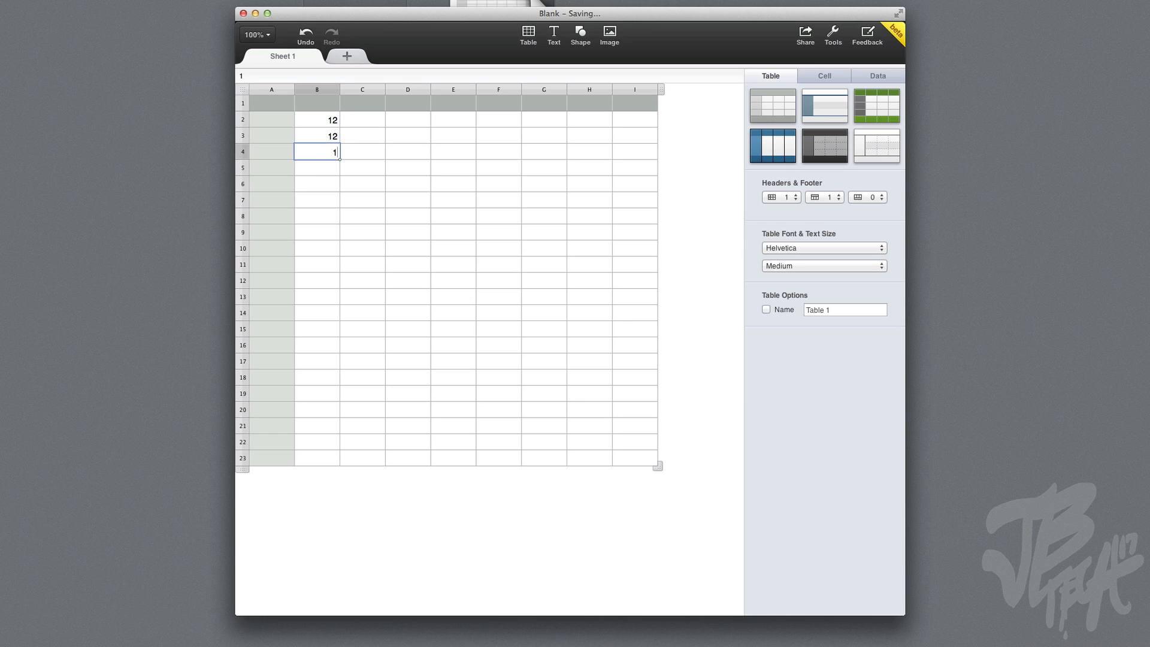
{"action": "key", "text": "Return"}
{"action": "type", "text": "1332"}
{"action": "key", "text": "Return"}
{"action": "type", "text": "212"}
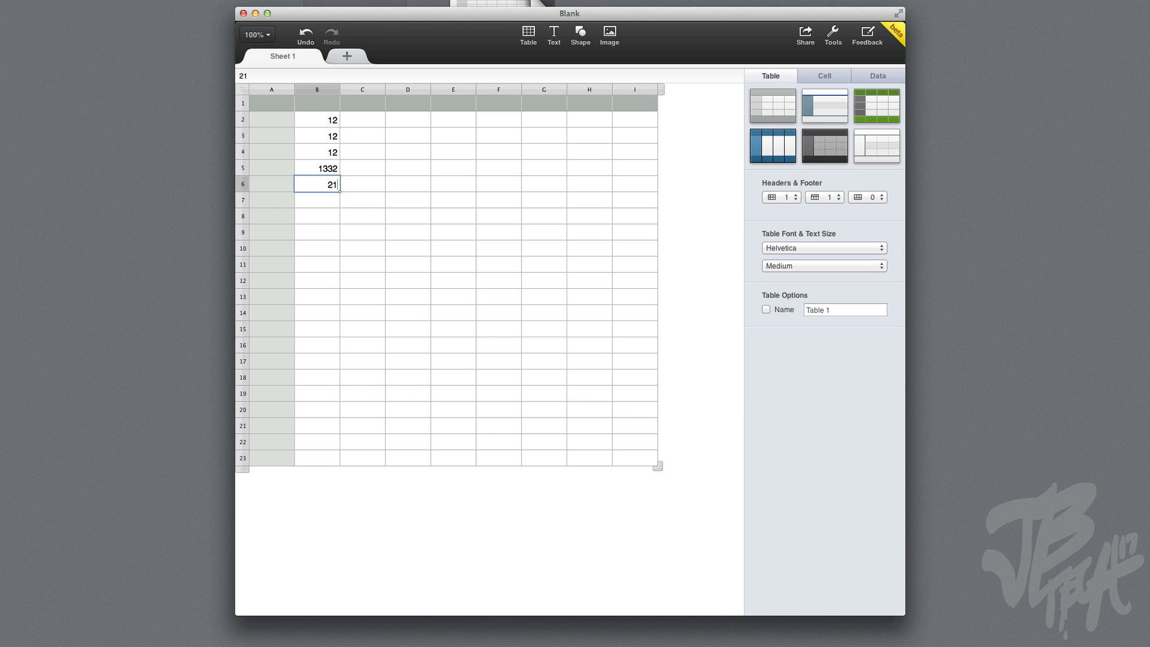
{"action": "key", "text": "Return"}
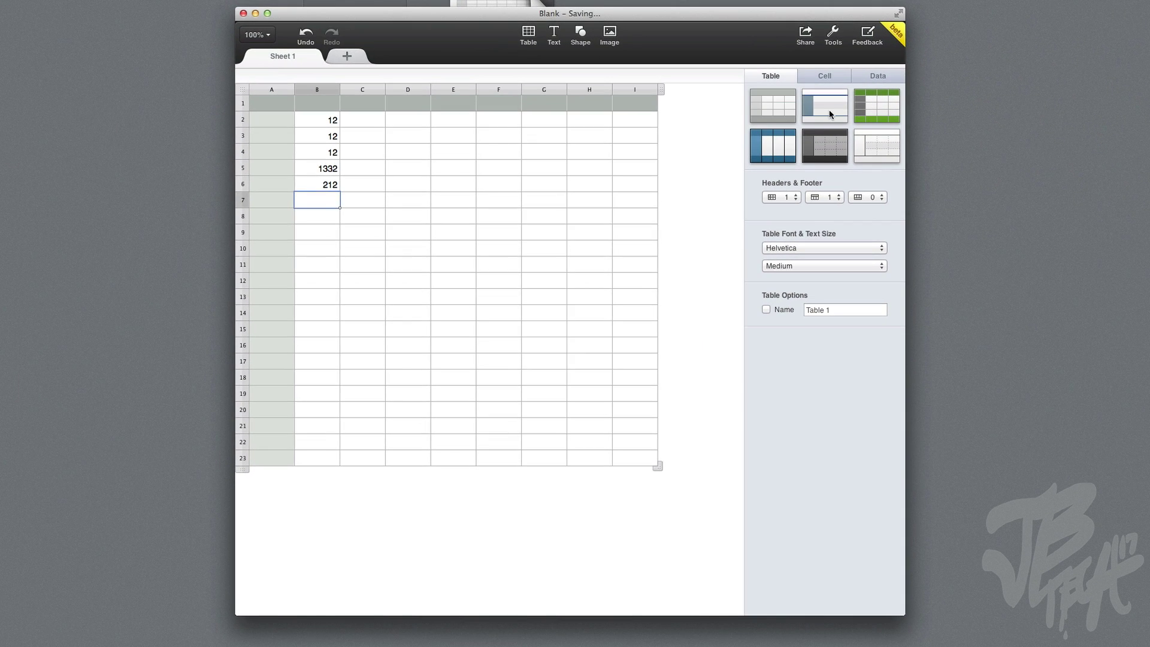
Try several table styles and settle on the plain alternating-rows style
{"action": "left_click", "coordinate": [824, 109]}
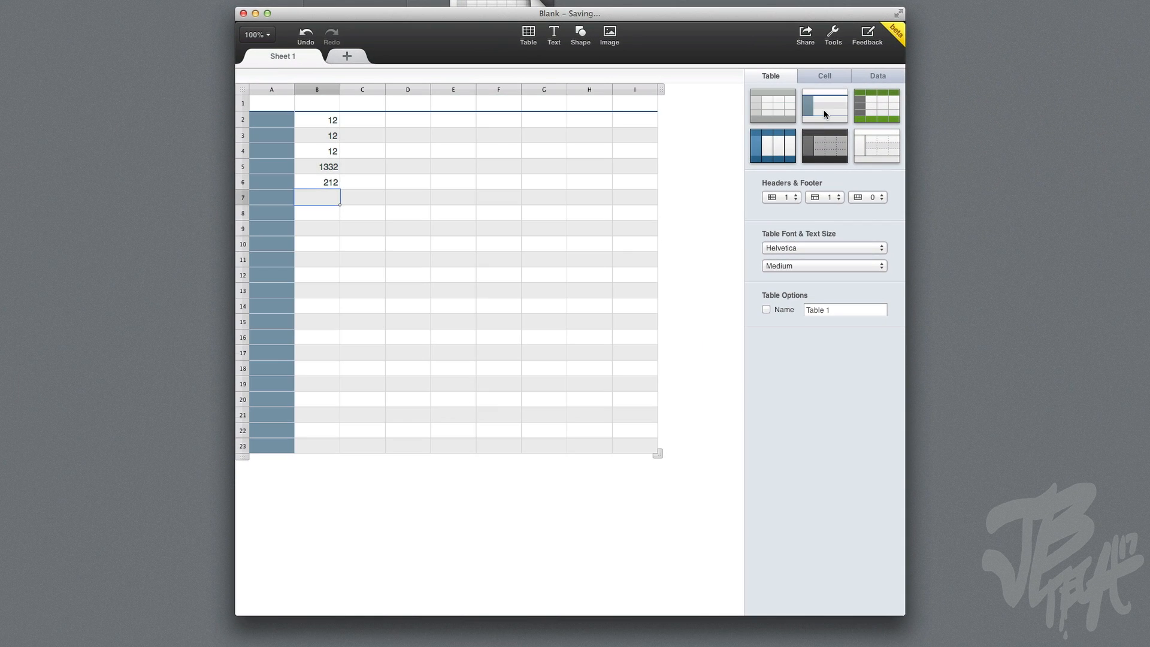
{"action": "left_click", "coordinate": [876, 108]}
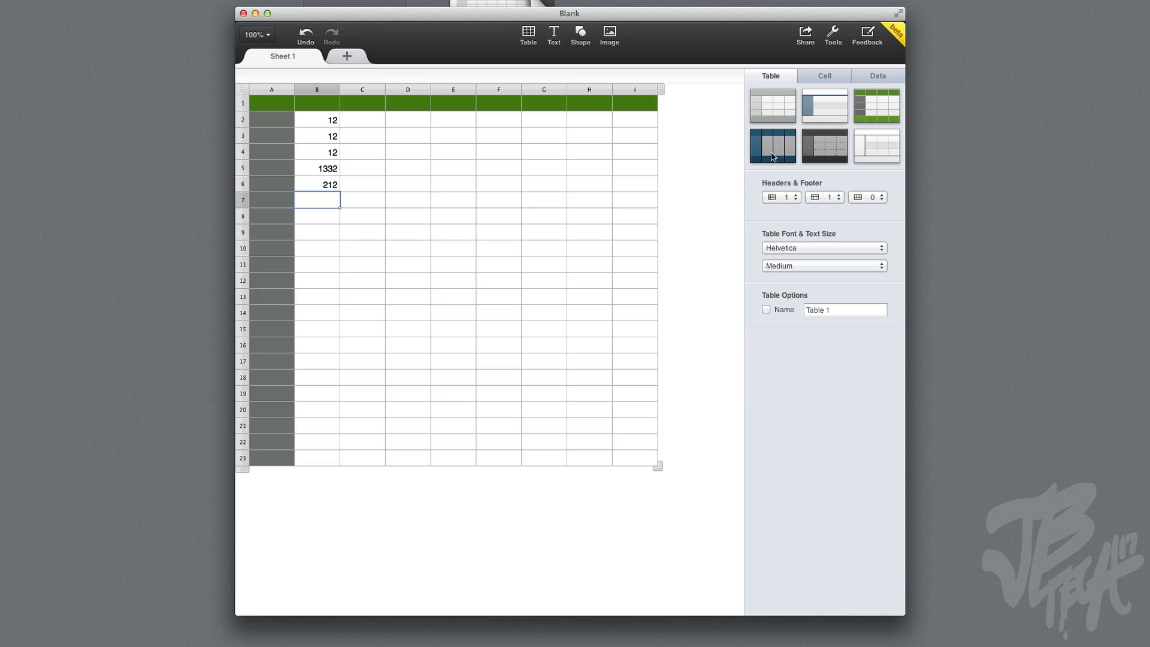
{"action": "left_click", "coordinate": [772, 146]}
{"action": "left_click", "coordinate": [825, 146]}
{"action": "left_click", "coordinate": [866, 153]}
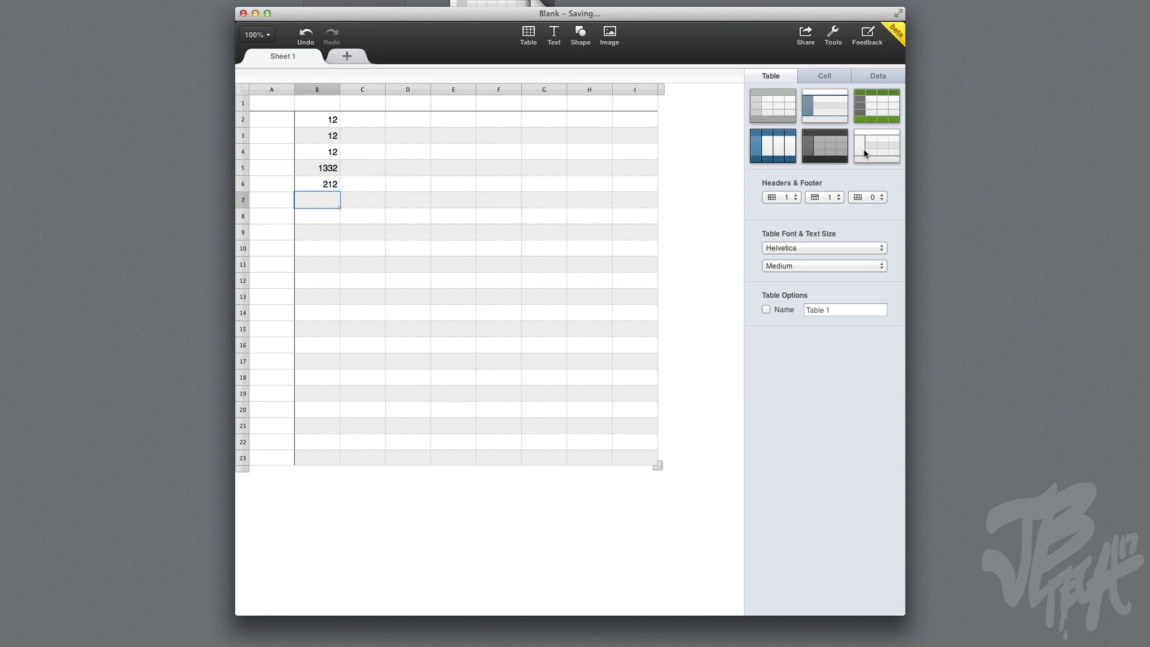
Set the table to two header columns, two header rows and two footer rows
{"action": "left_click", "coordinate": [782, 196]}
{"action": "left_click", "coordinate": [792, 224]}
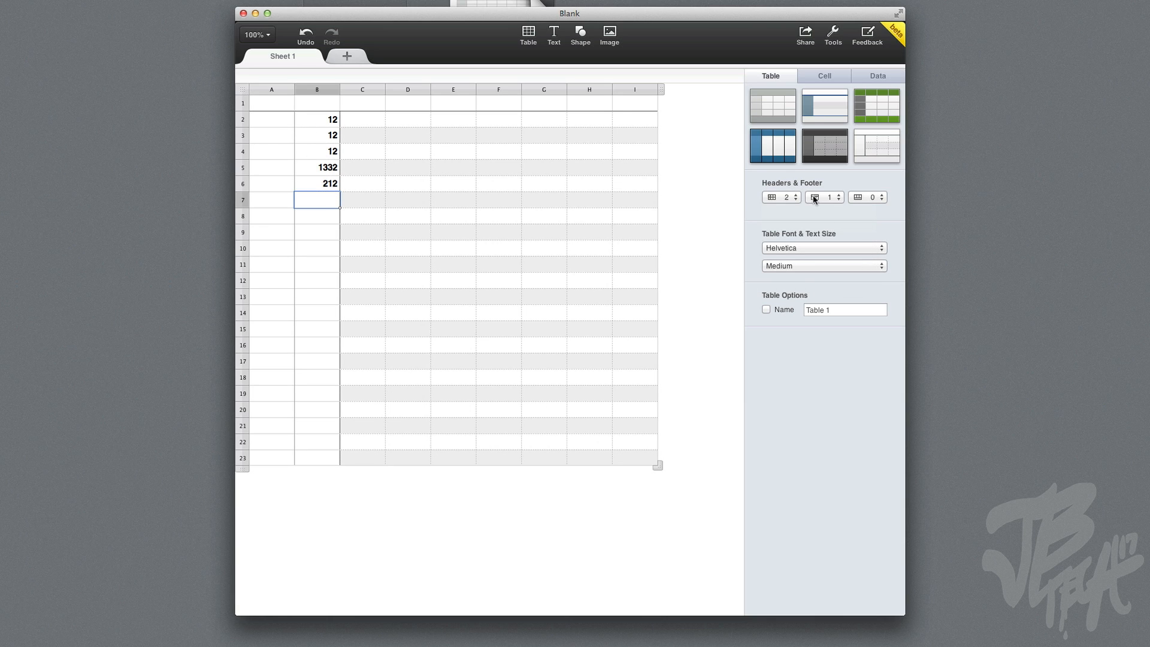
{"action": "left_click", "coordinate": [813, 195]}
{"action": "left_click", "coordinate": [831, 201]}
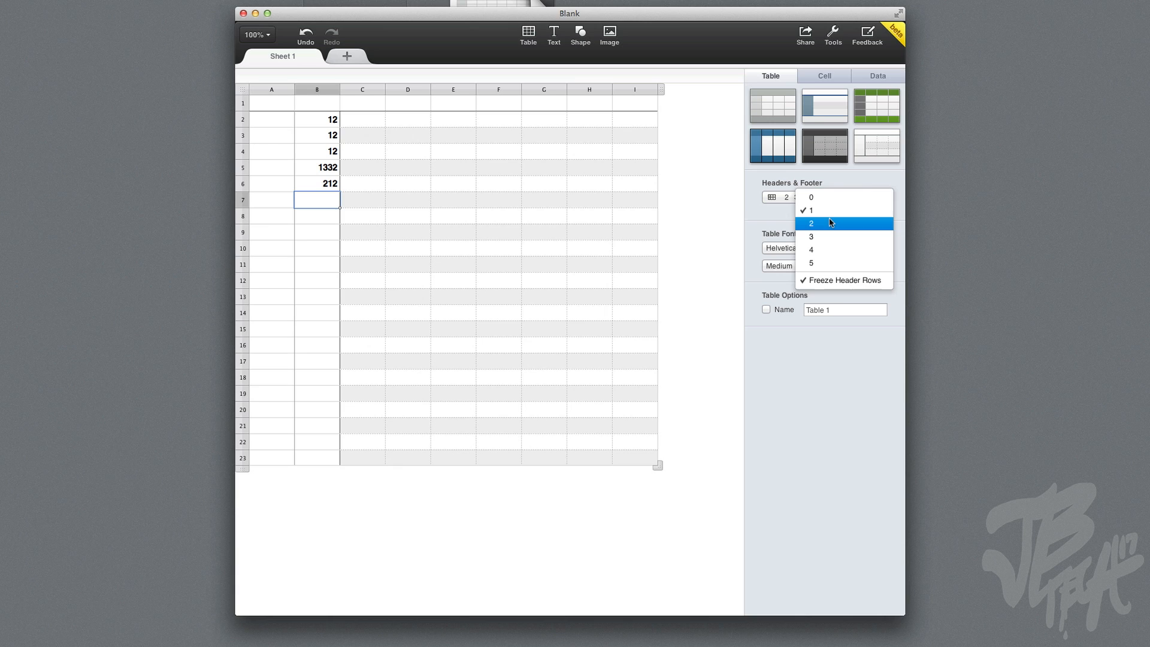
{"action": "left_click", "coordinate": [829, 223]}
{"action": "left_click", "coordinate": [862, 197]}
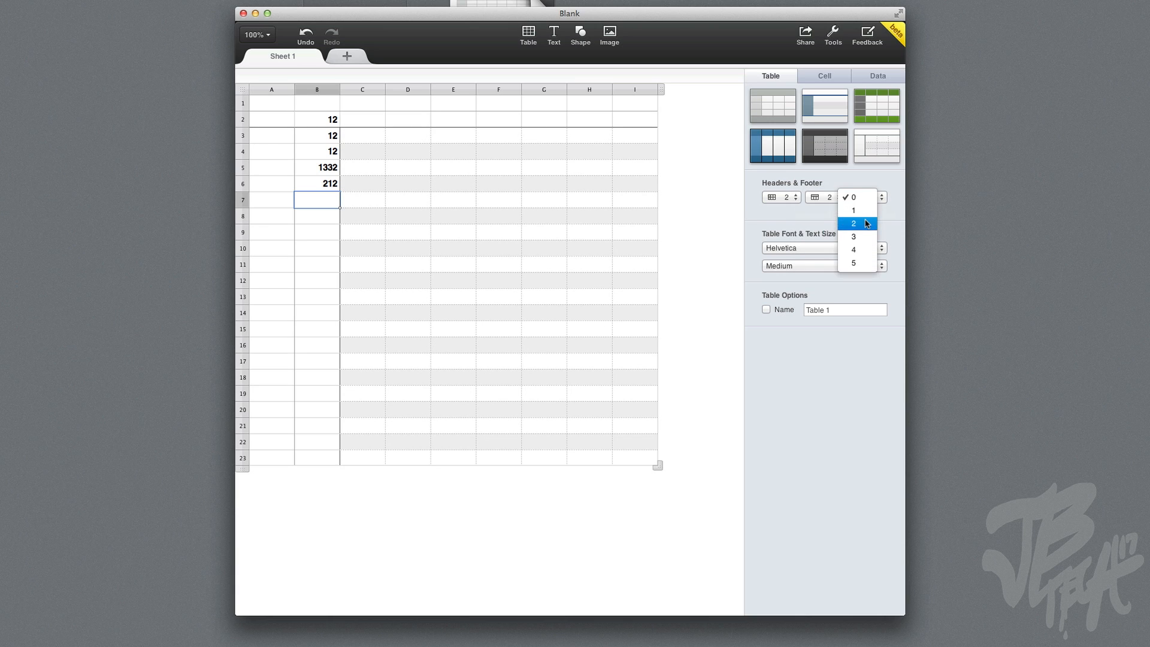
{"action": "left_click", "coordinate": [867, 223]}
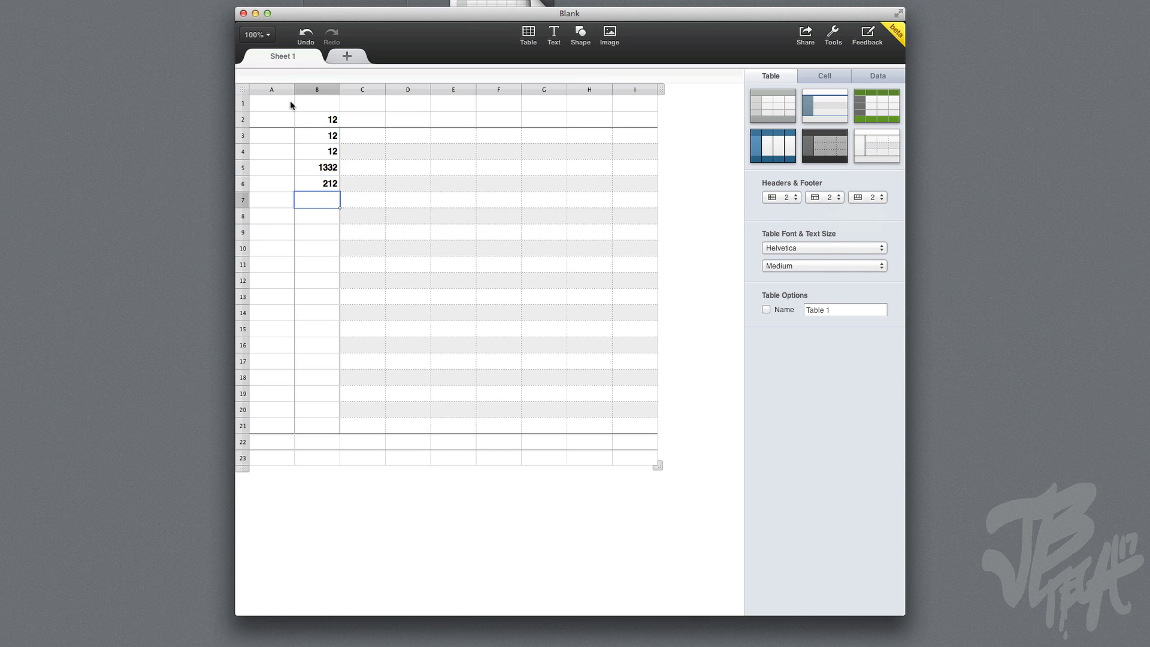
Review the table font and text size lists, keeping Helvetica at Medium
{"action": "left_click", "coordinate": [803, 247]}
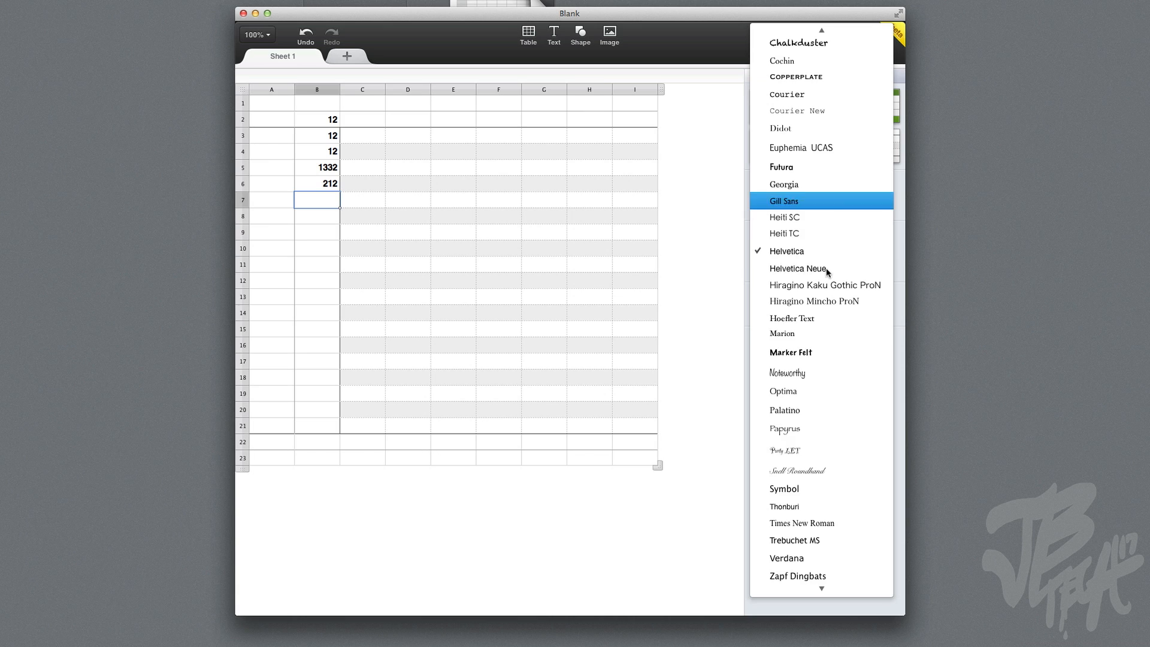
{"action": "scroll", "coordinate": [827, 296], "scroll_direction": "down", "scroll_amount": 1}
{"action": "scroll", "coordinate": [832, 269], "scroll_direction": "up", "scroll_amount": 3}
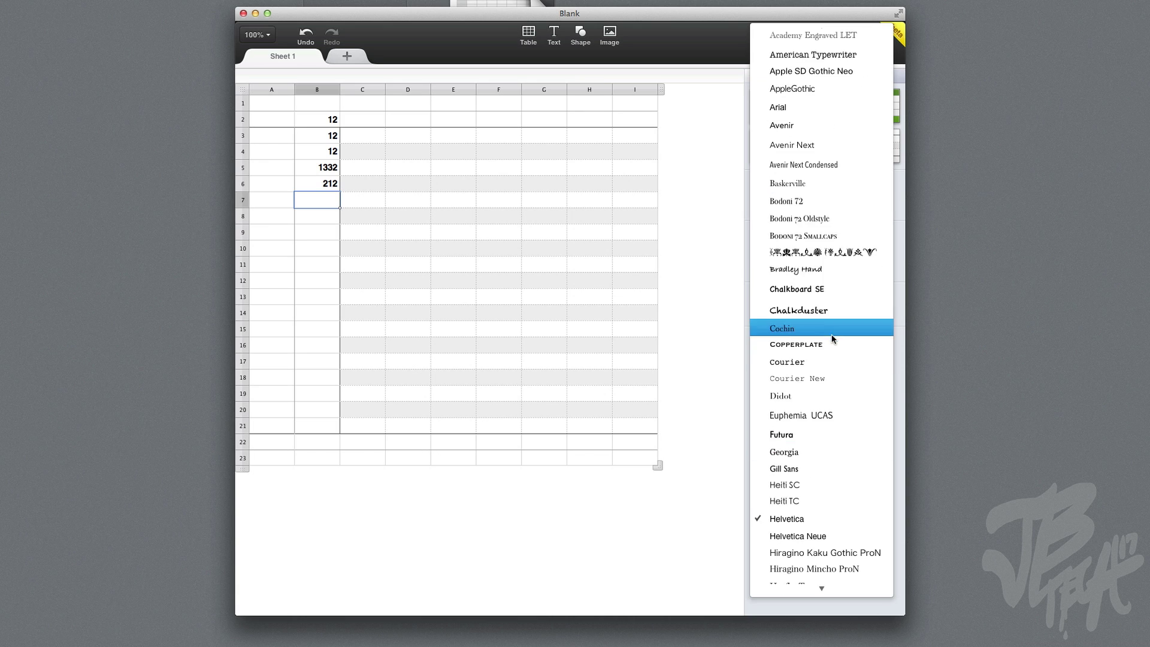
{"action": "left_click", "coordinate": [905, 207]}
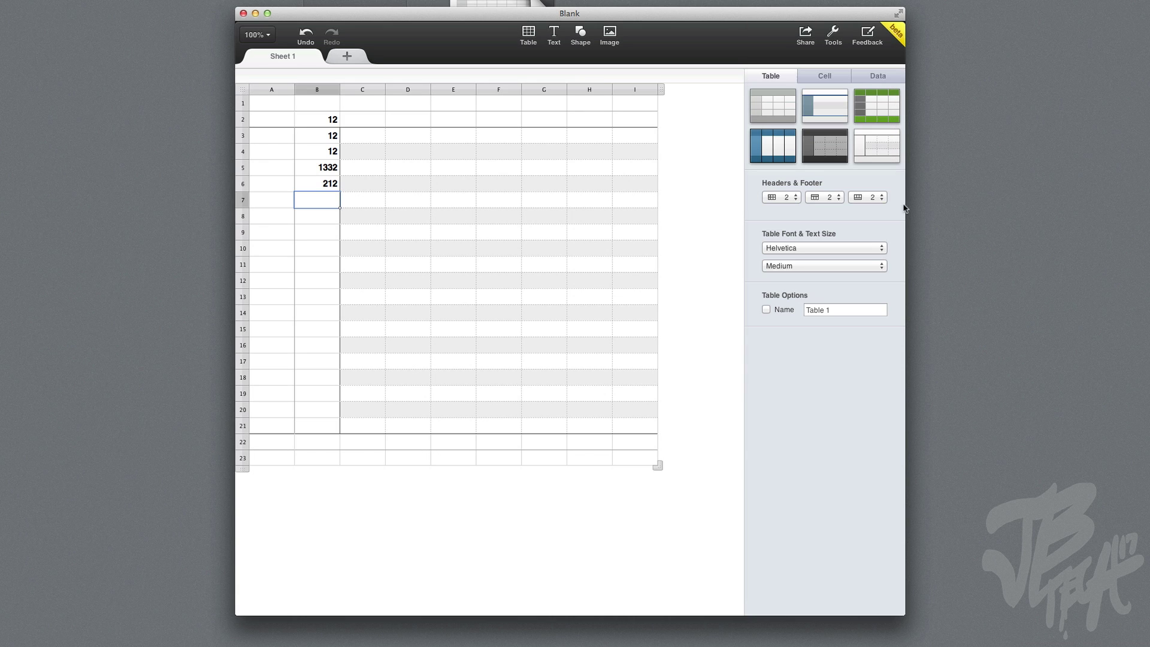
{"action": "left_click", "coordinate": [813, 266]}
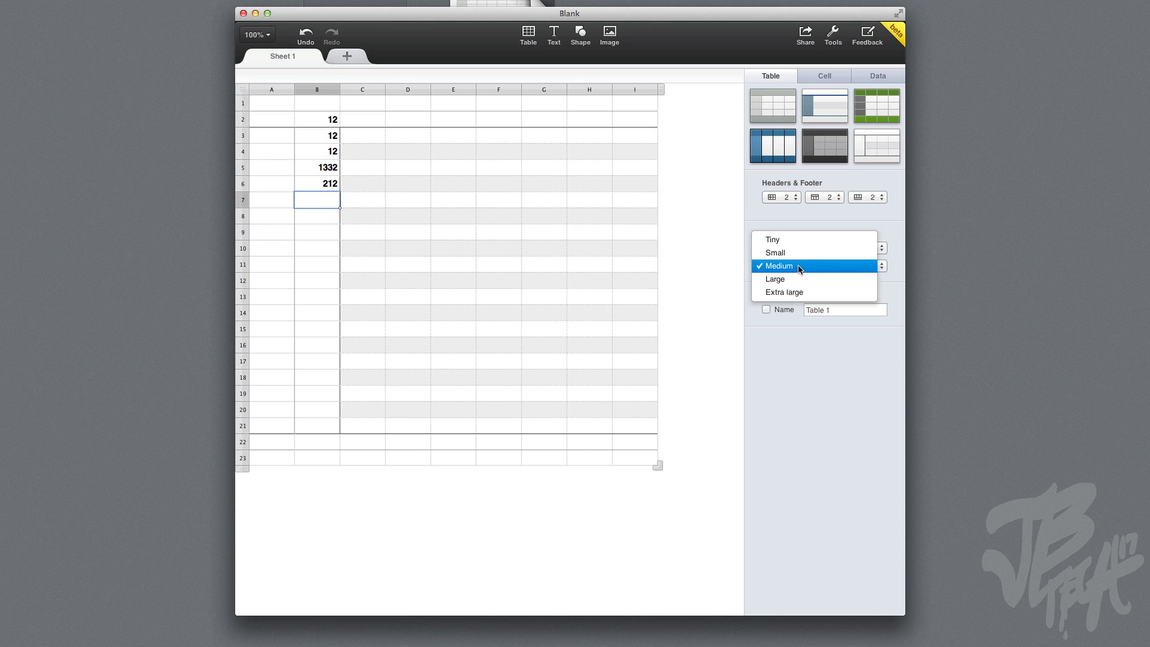
{"action": "left_click", "coordinate": [789, 222]}
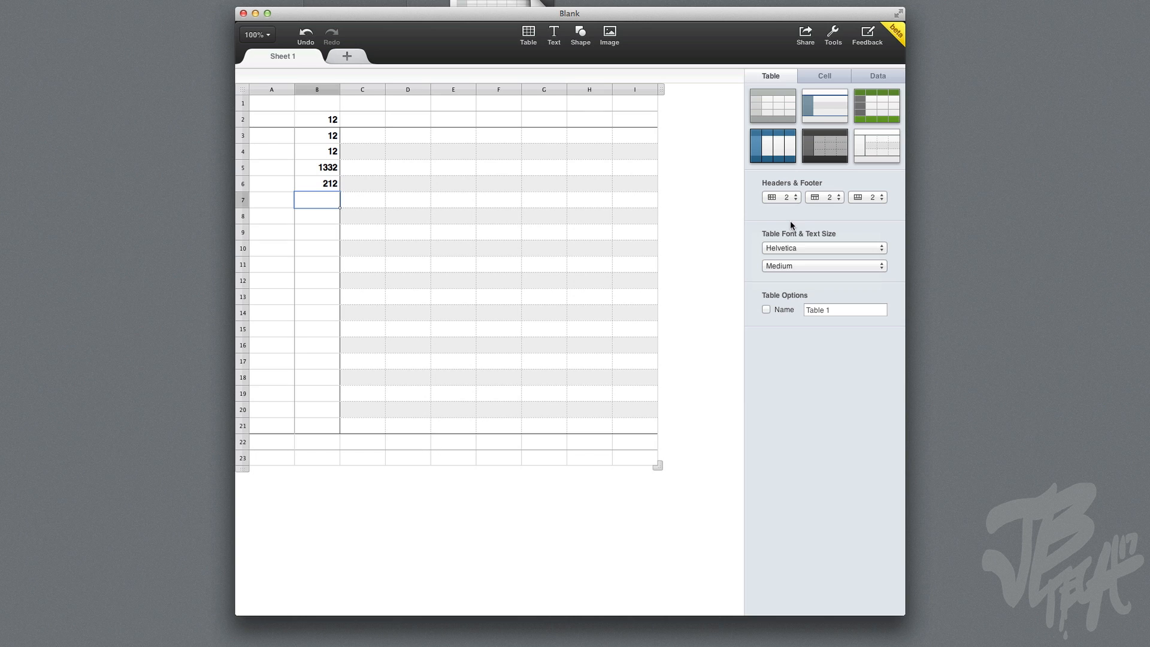
Show the table name above the table and rename it from Table 1 to Joel
{"action": "left_click", "coordinate": [766, 308]}
{"action": "left_click", "coordinate": [767, 308]}
{"action": "left_click", "coordinate": [766, 308]}
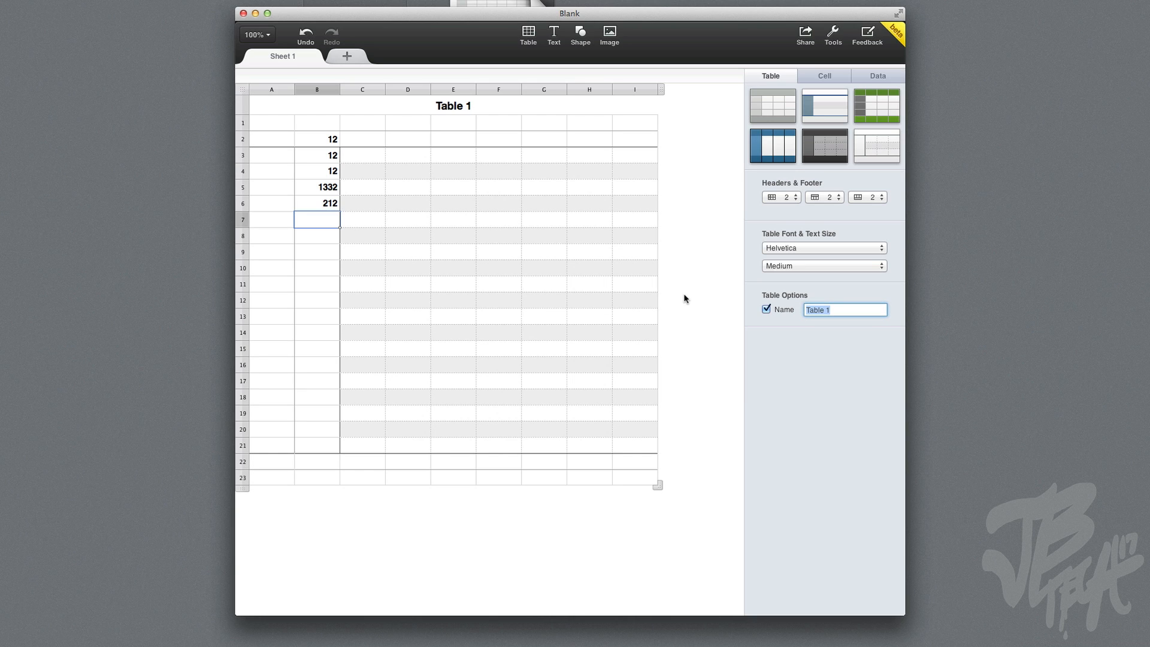
{"action": "type", "text": "J"}
{"action": "type", "text": "oel"}
{"action": "key", "text": "Return"}
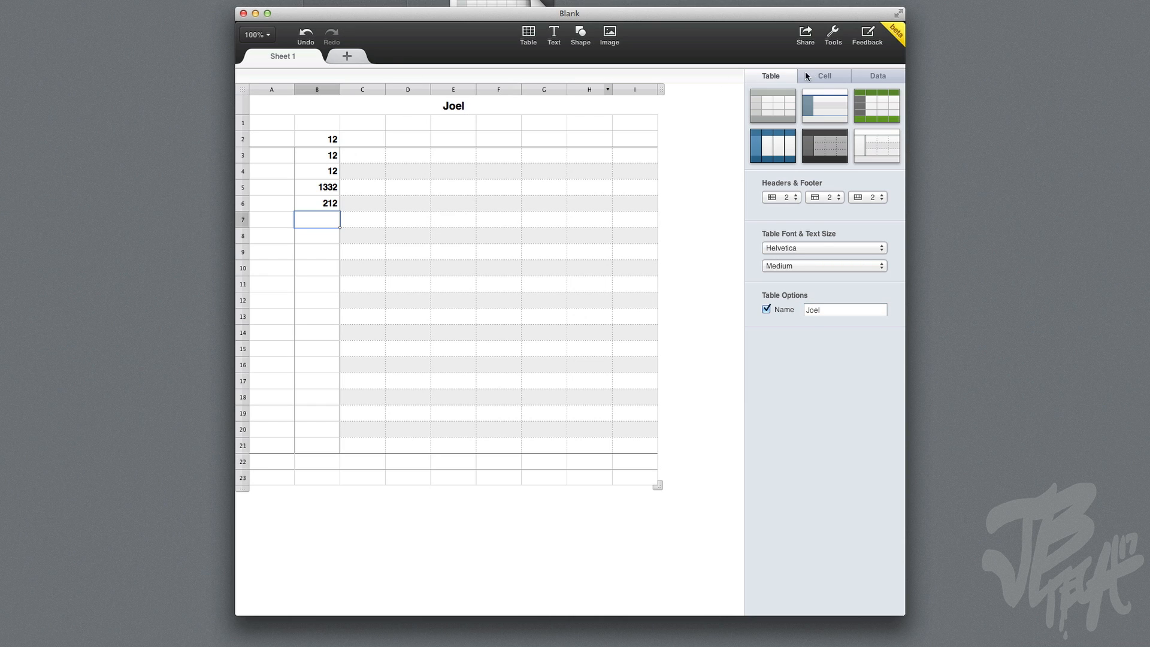
Set cells B1 through H15 to the Heiti TC font, then view the Data Format list
{"action": "left_click", "coordinate": [830, 75]}
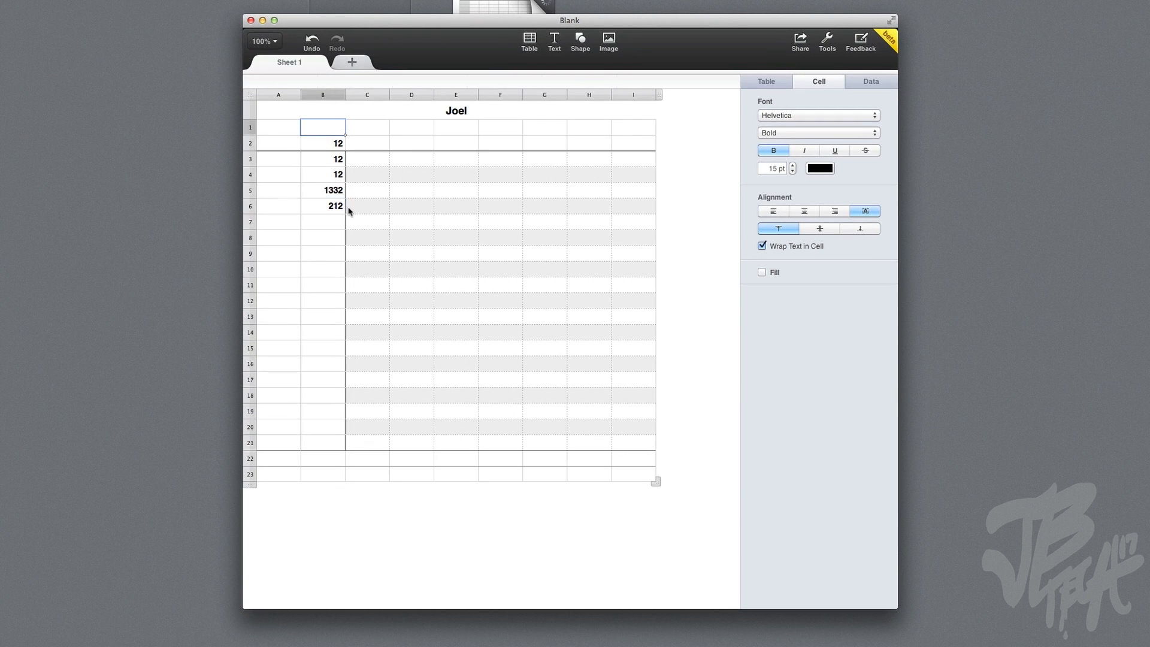
{"action": "left_click_drag", "start_coordinate": [323, 126], "coordinate": [588, 350]}
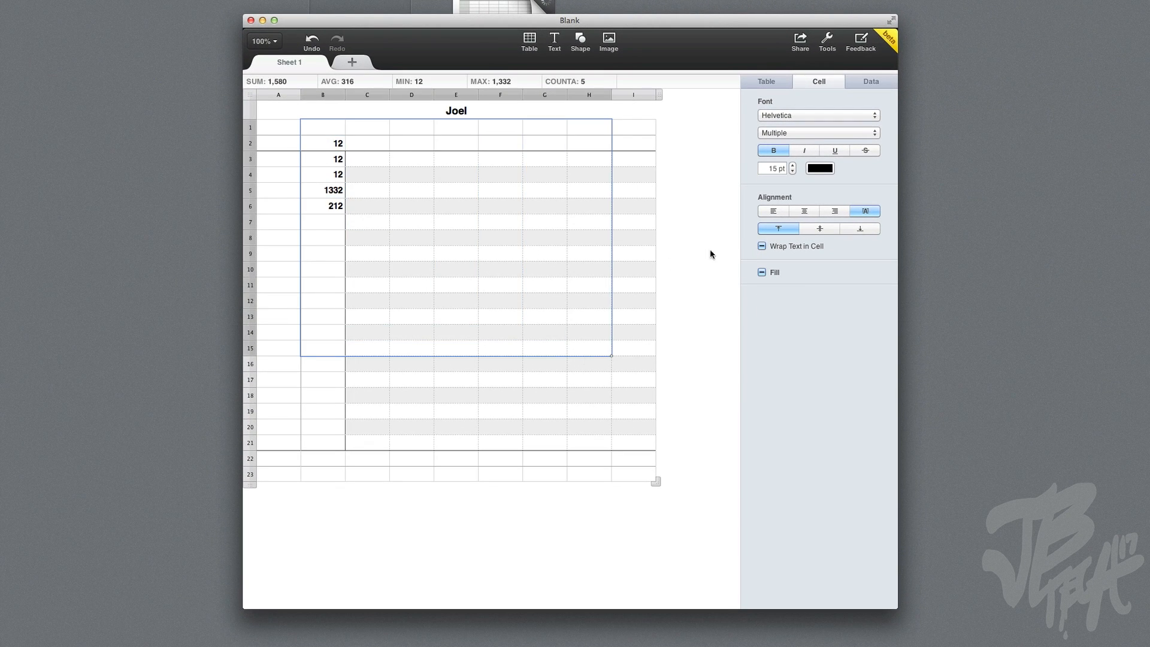
{"action": "left_click", "coordinate": [806, 118]}
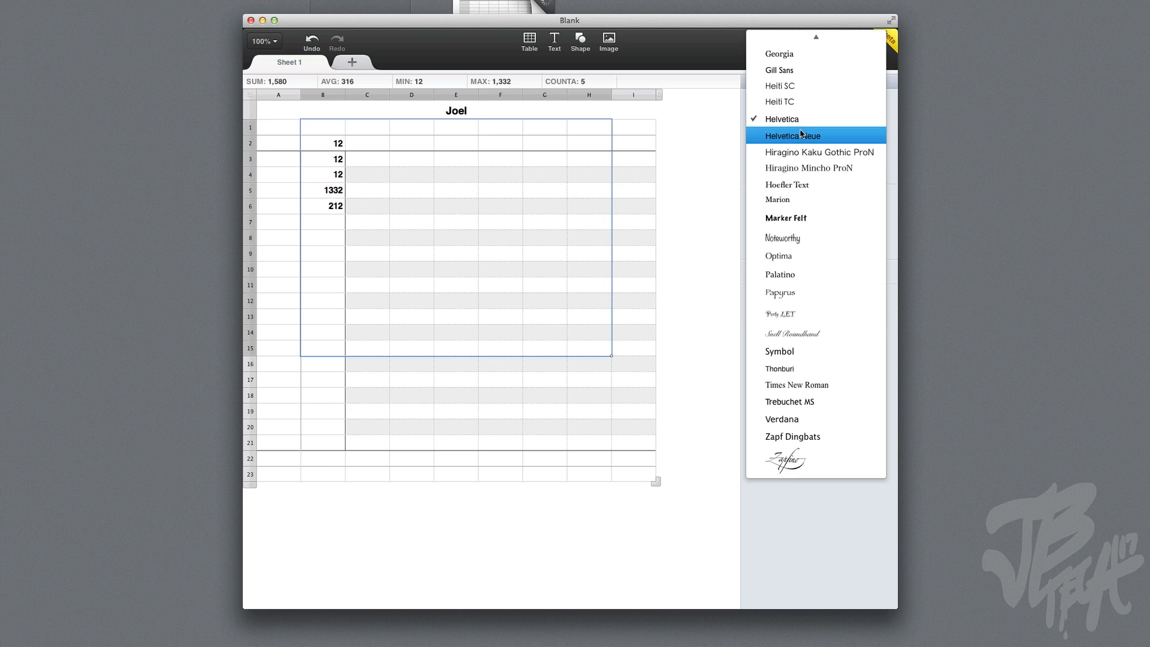
{"action": "left_click", "coordinate": [798, 101]}
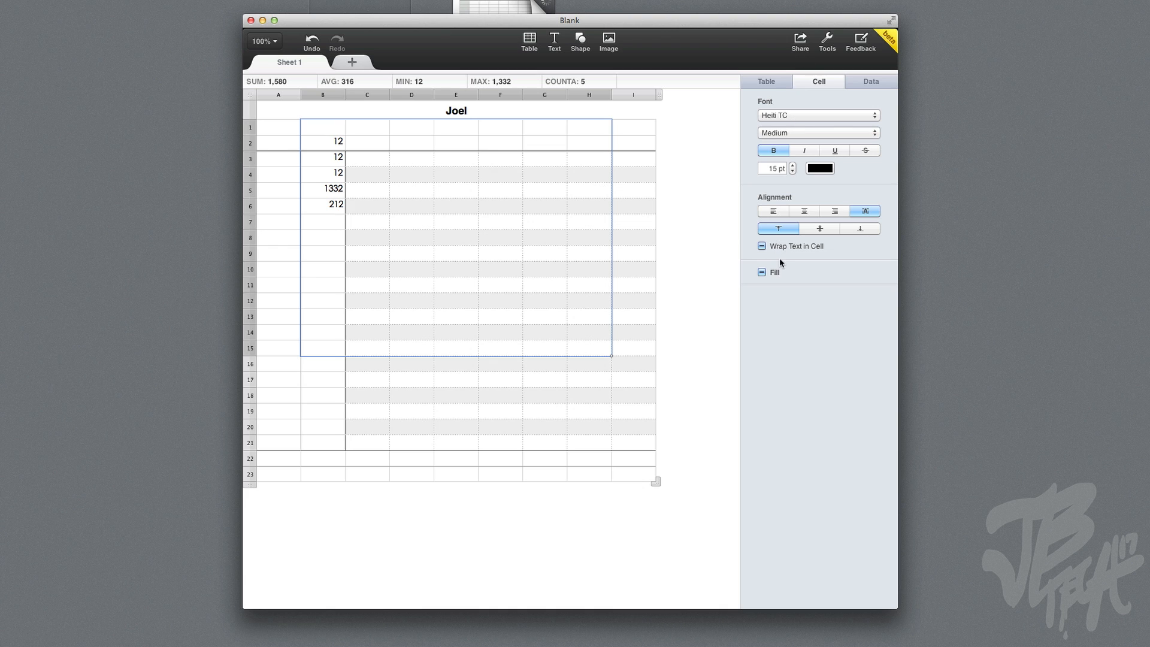
{"action": "left_click", "coordinate": [871, 82]}
{"action": "left_click", "coordinate": [829, 116]}
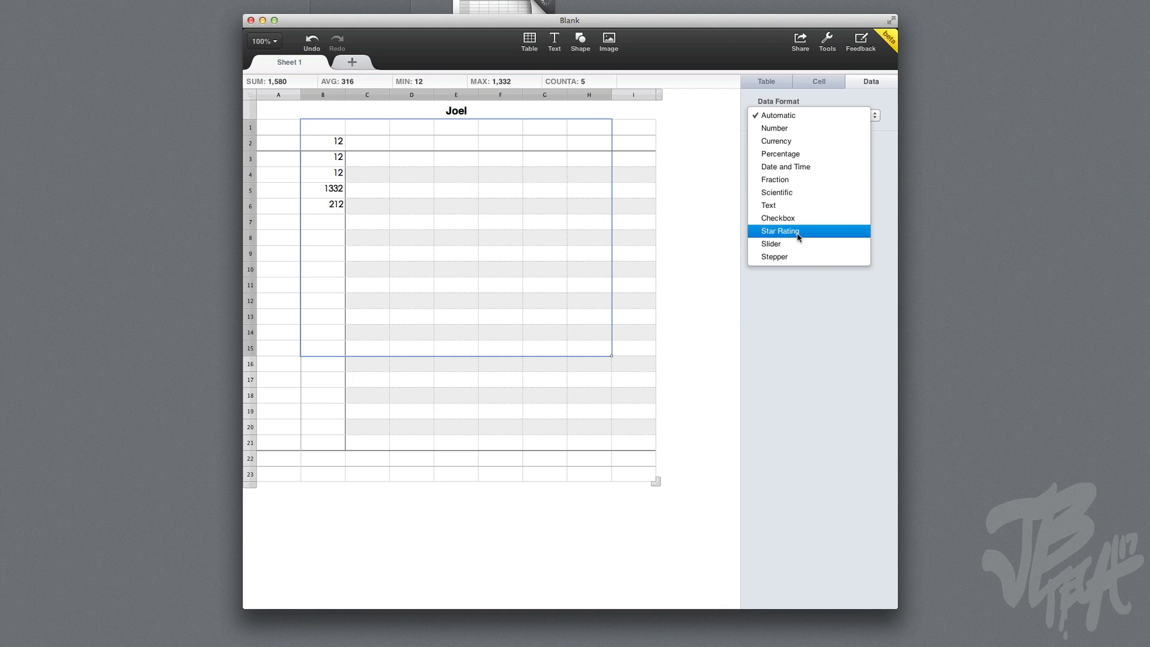
{"action": "left_click", "coordinate": [809, 269]}
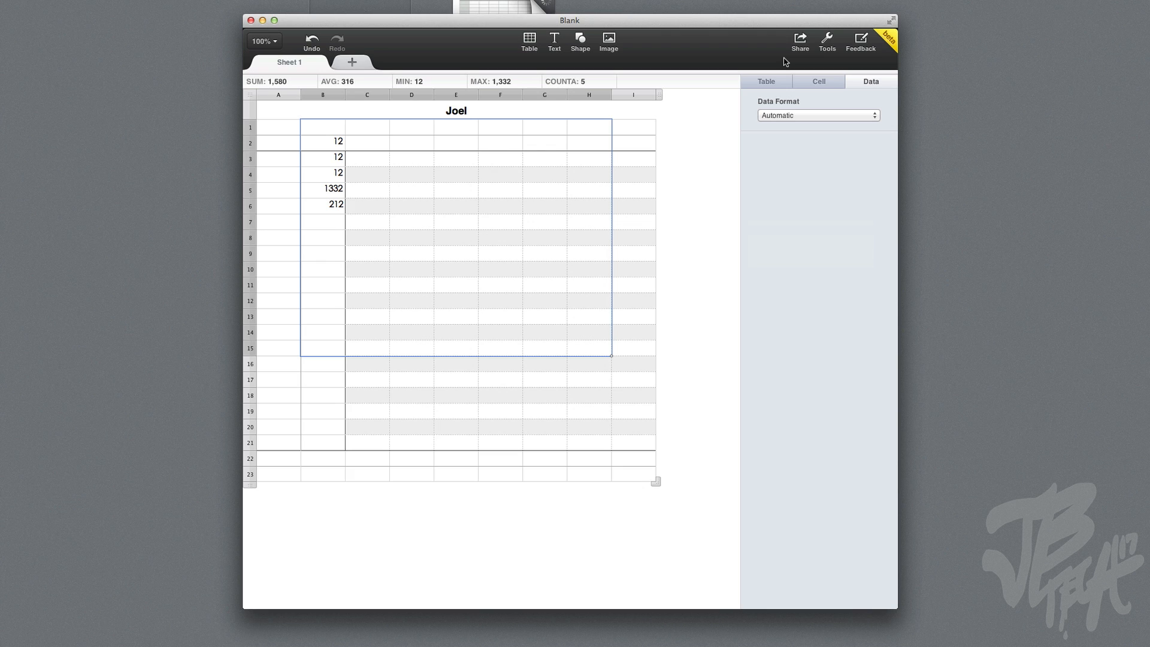
Add the JB logo image to the sheet and shrink it into the middle of the table
{"action": "mouse_move", "coordinate": [633, 94]}
{"action": "left_click_drag", "start_coordinate": [539, 10], "coordinate": [483, 301]}
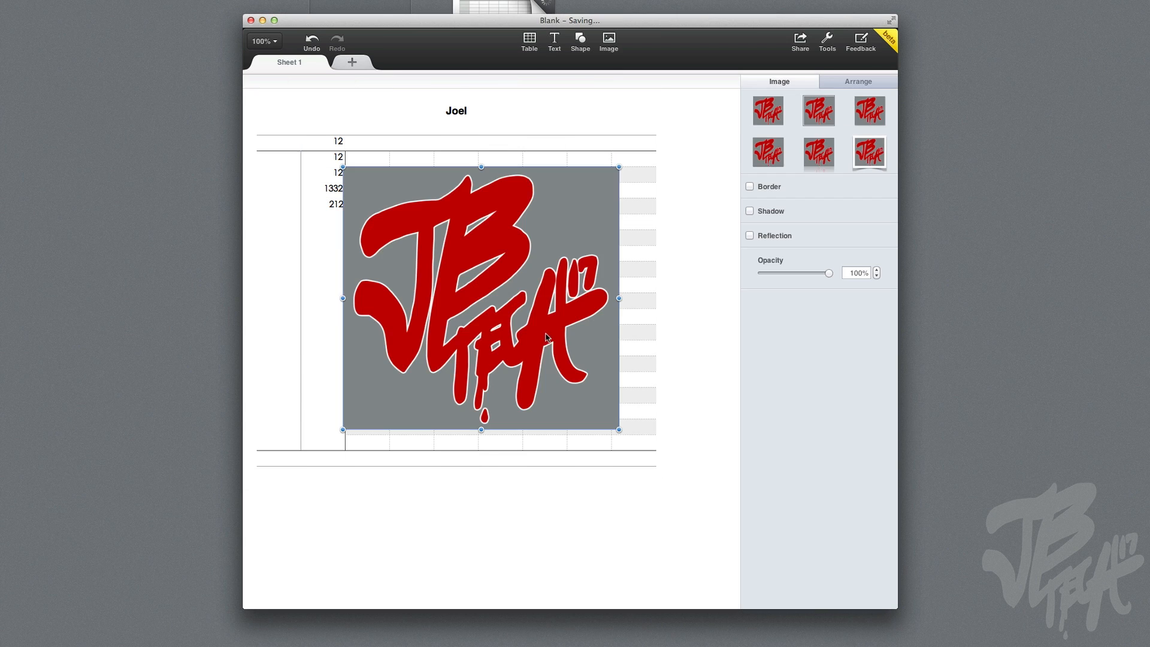
{"action": "mouse_move", "coordinate": [618, 432]}
{"action": "left_mouse_down"}
{"action": "mouse_move", "coordinate": [432, 255]}
{"action": "mouse_move", "coordinate": [488, 306]}
{"action": "mouse_move", "coordinate": [472, 302]}
{"action": "left_mouse_up"}
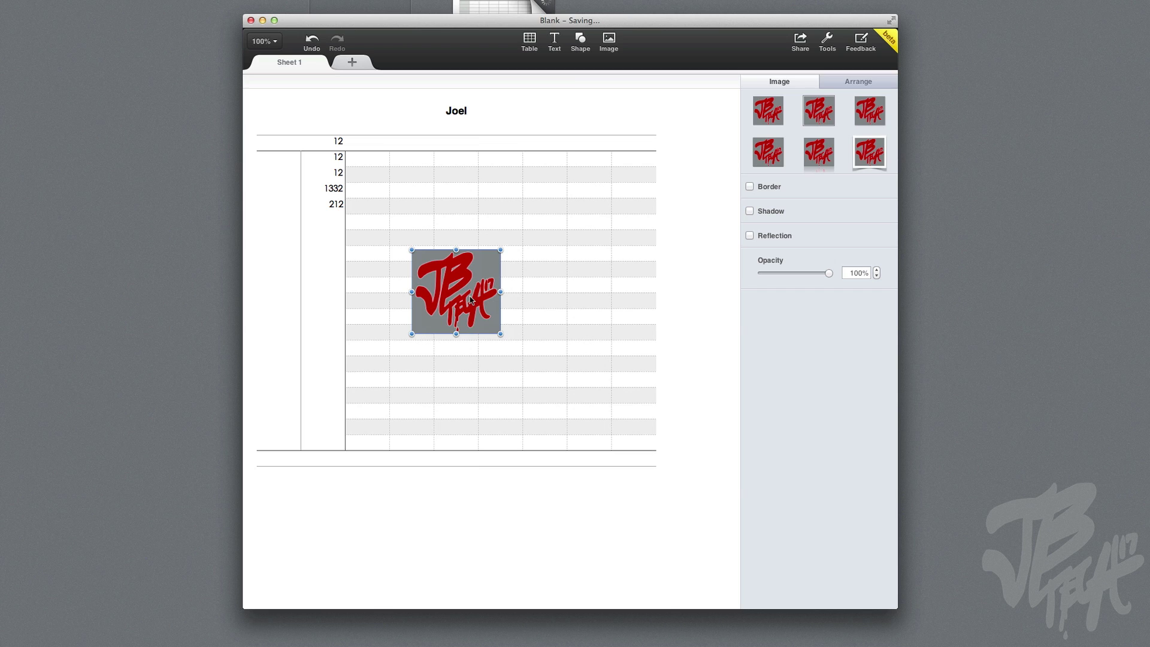
{"action": "left_click", "coordinate": [593, 286]}
{"action": "left_click", "coordinate": [485, 283]}
Try several image styles and give the logo a soft shadow with no border
{"action": "left_click", "coordinate": [751, 187]}
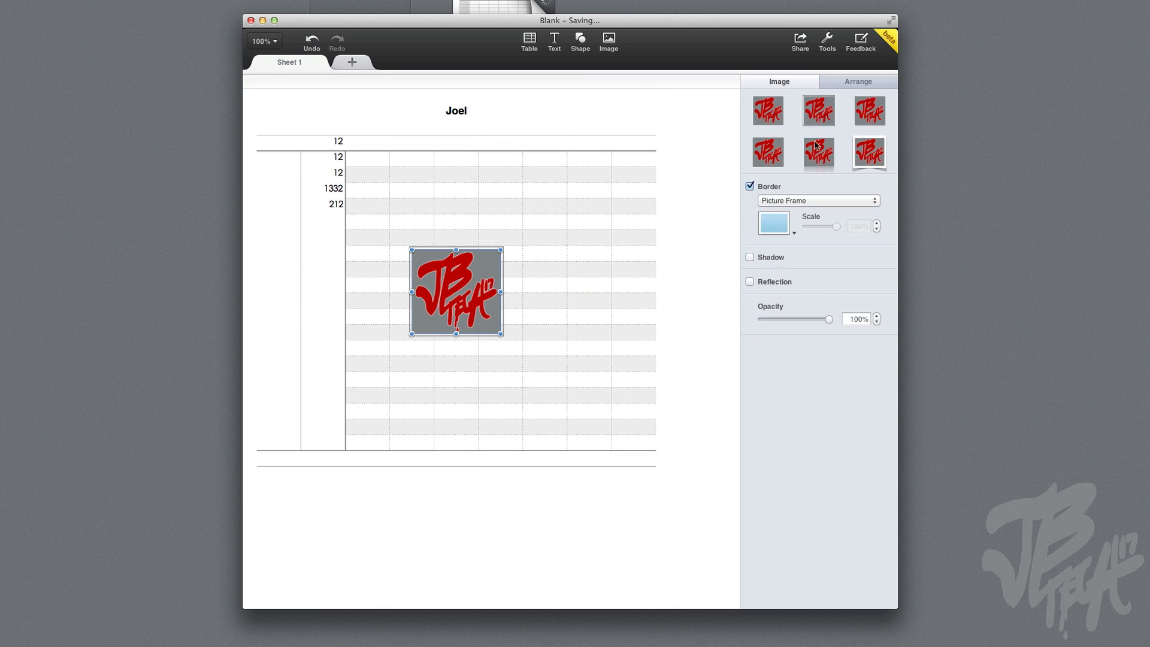
{"action": "left_click", "coordinate": [751, 235]}
{"action": "left_click", "coordinate": [774, 154]}
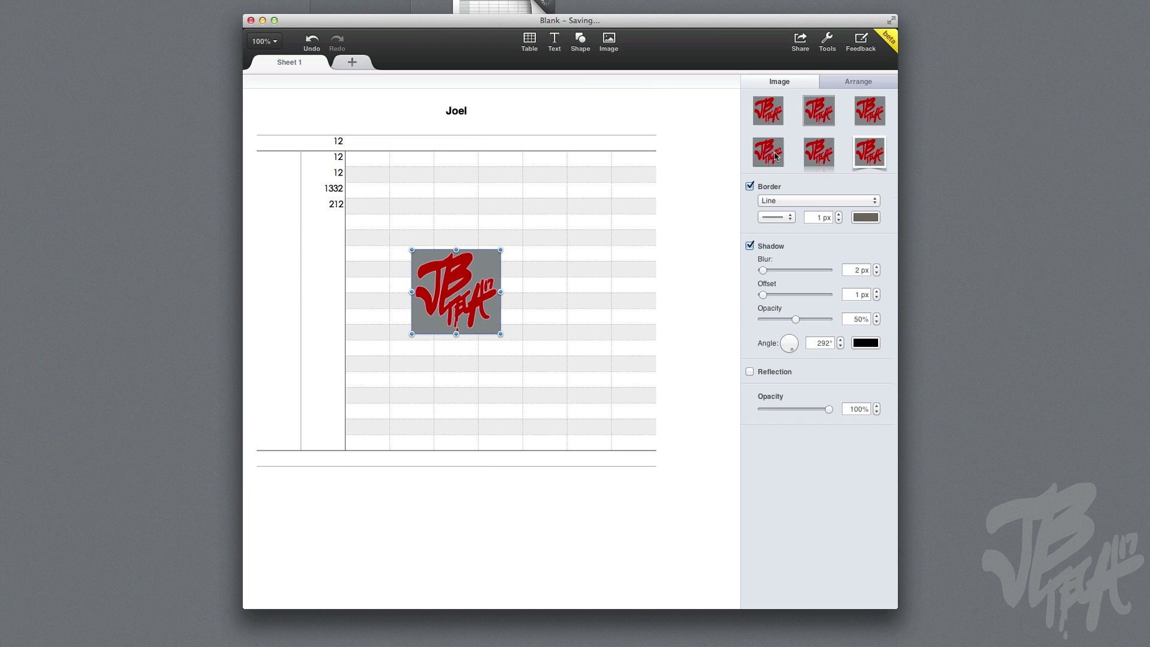
{"action": "left_click", "coordinate": [819, 154]}
{"action": "left_click", "coordinate": [868, 152]}
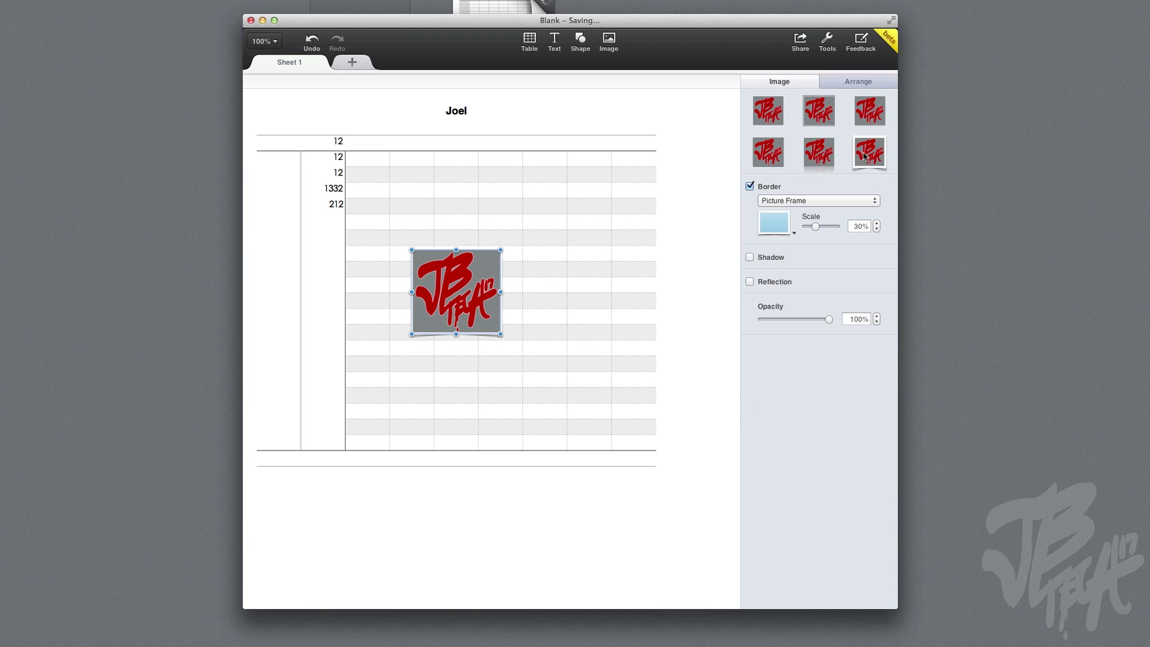
{"action": "left_click", "coordinate": [768, 154]}
{"action": "left_click", "coordinate": [868, 111]}
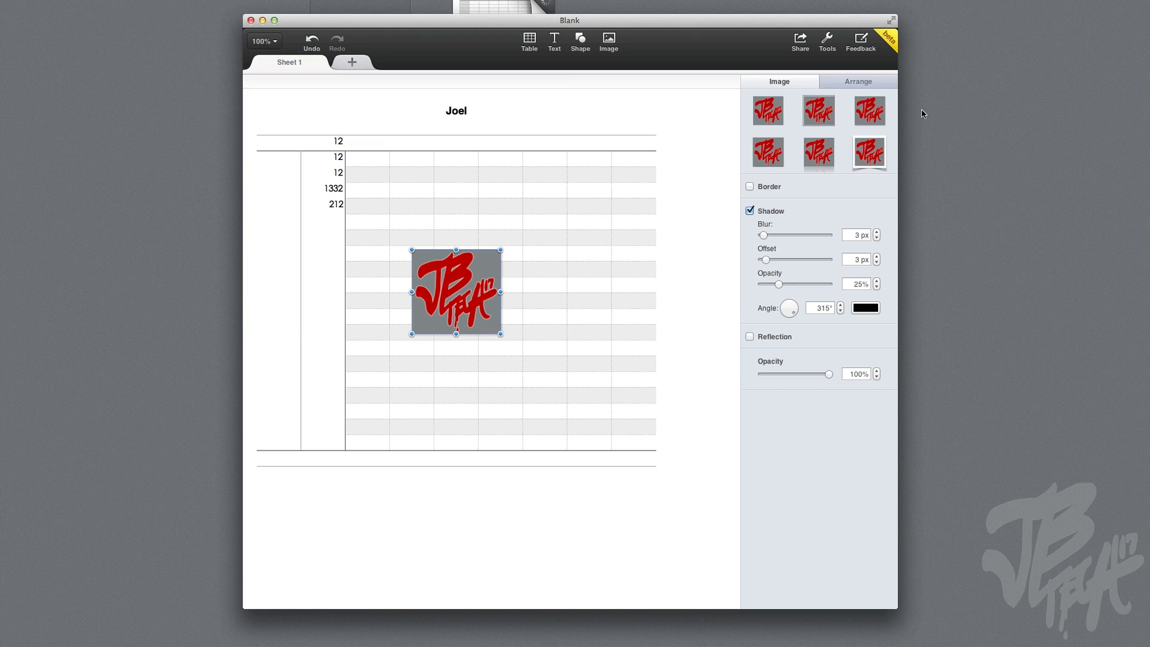
{"action": "left_click", "coordinate": [869, 85]}
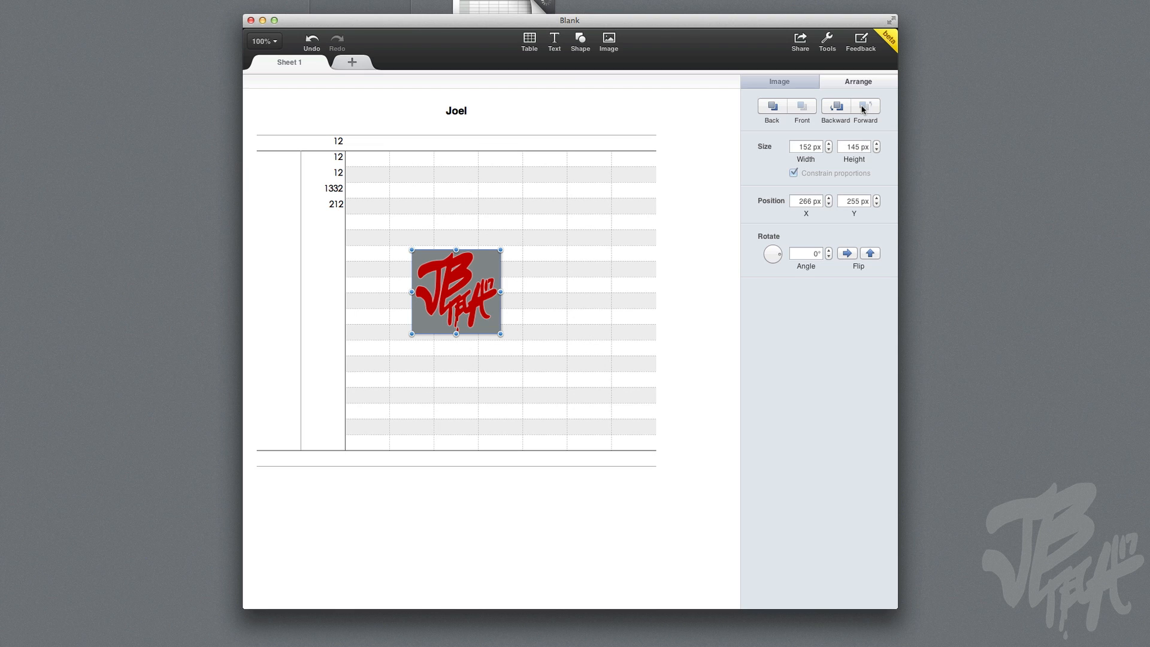
Send the logo behind the table cells so the row stripes draw over it
{"action": "left_click", "coordinate": [774, 107]}
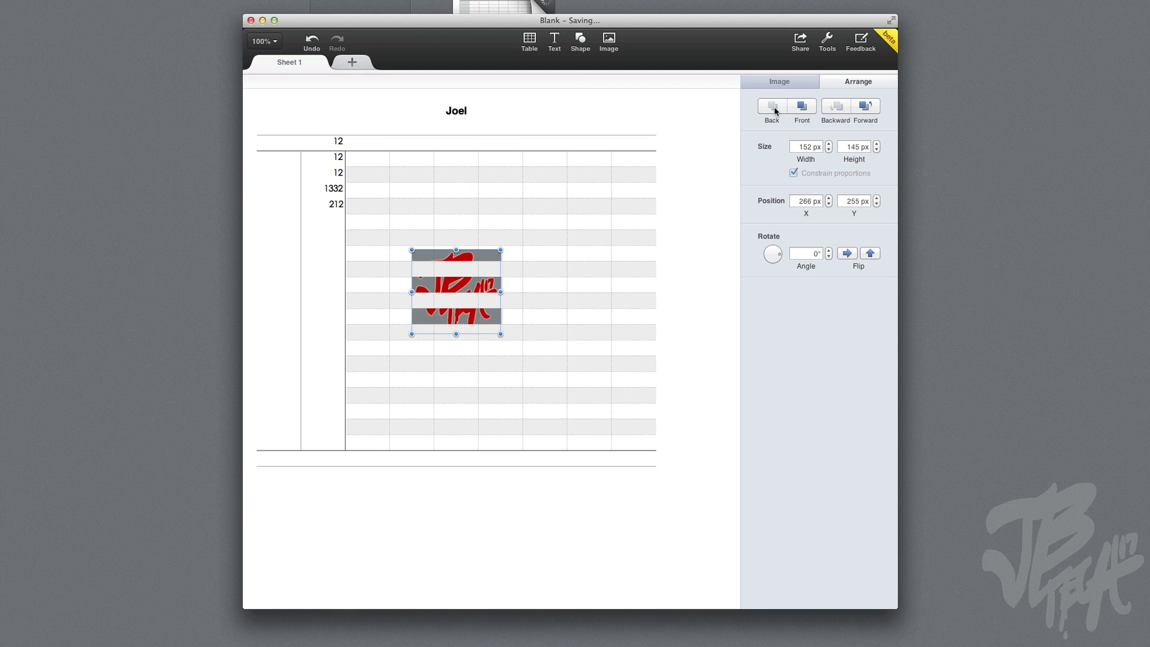
{"action": "left_click", "coordinate": [482, 311]}
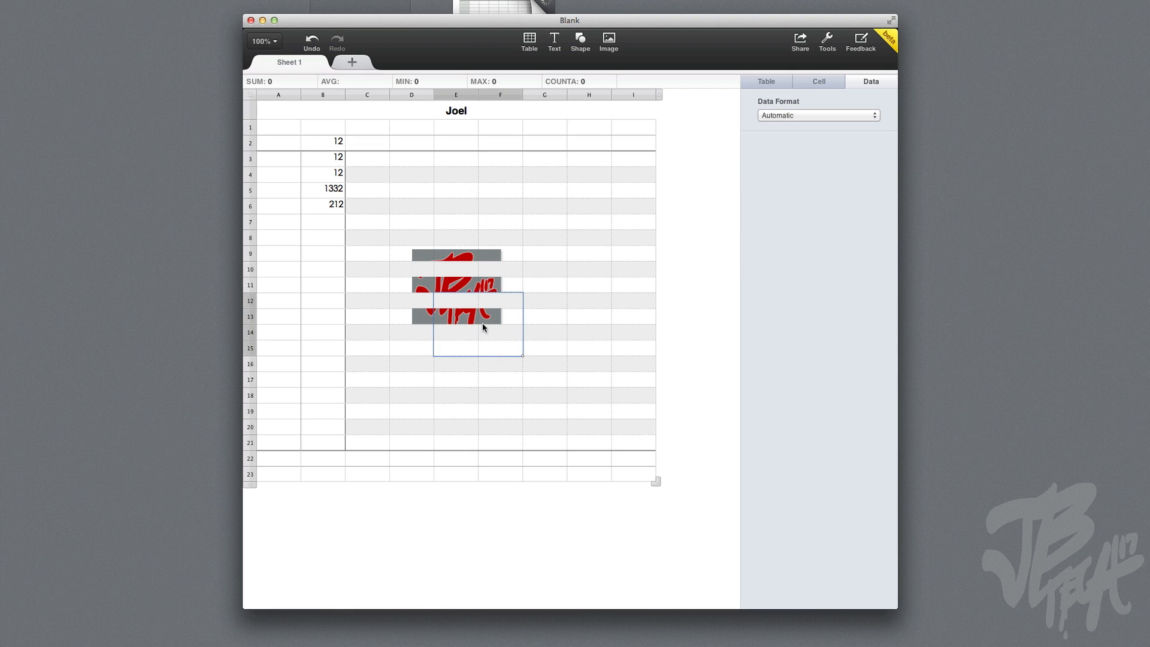
{"action": "left_click", "coordinate": [473, 298]}
{"action": "left_click", "coordinate": [502, 286]}
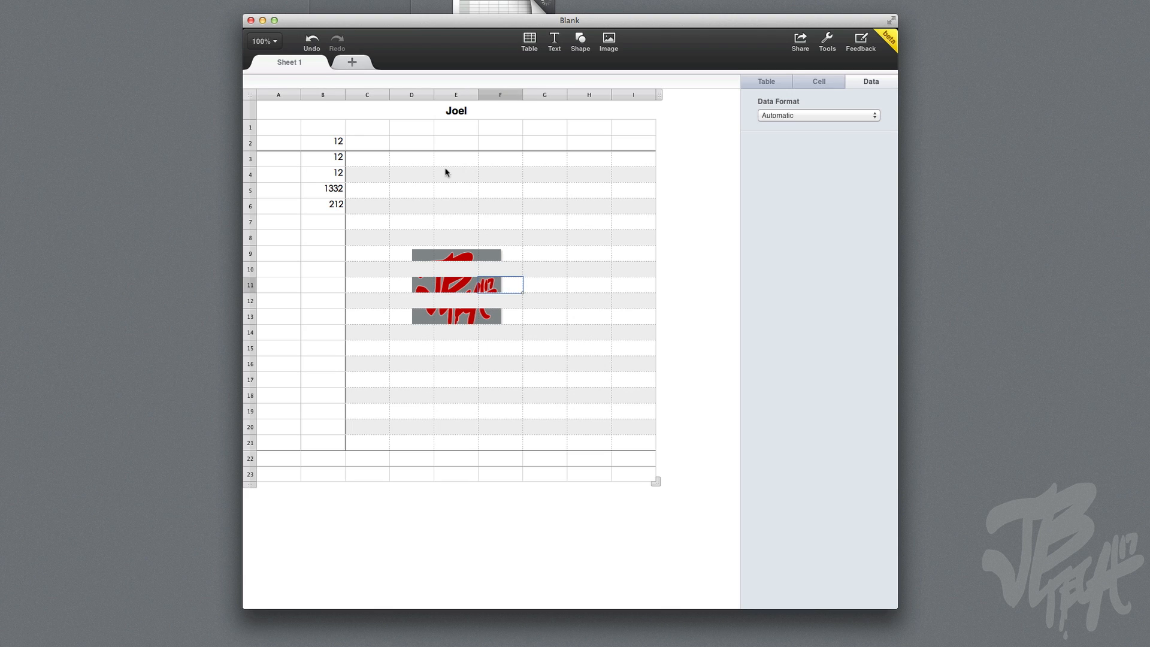
{"action": "left_click", "coordinate": [543, 238]}
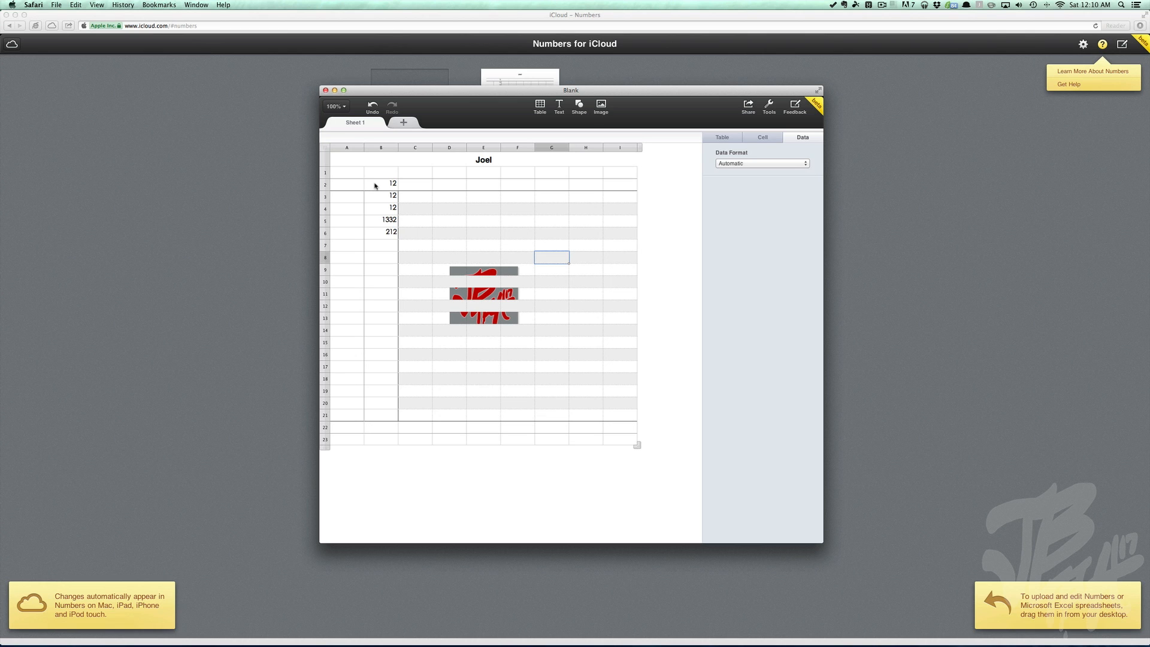
Close the spreadsheet and return to the Numbers document manager
{"action": "left_click", "coordinate": [324, 90]}
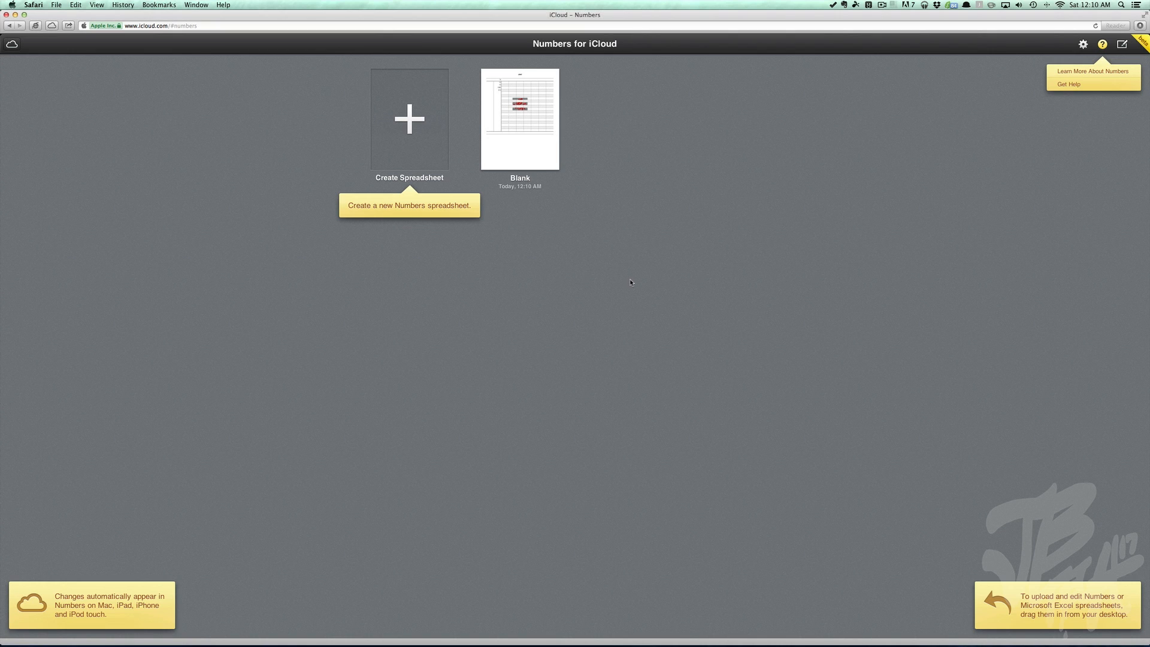